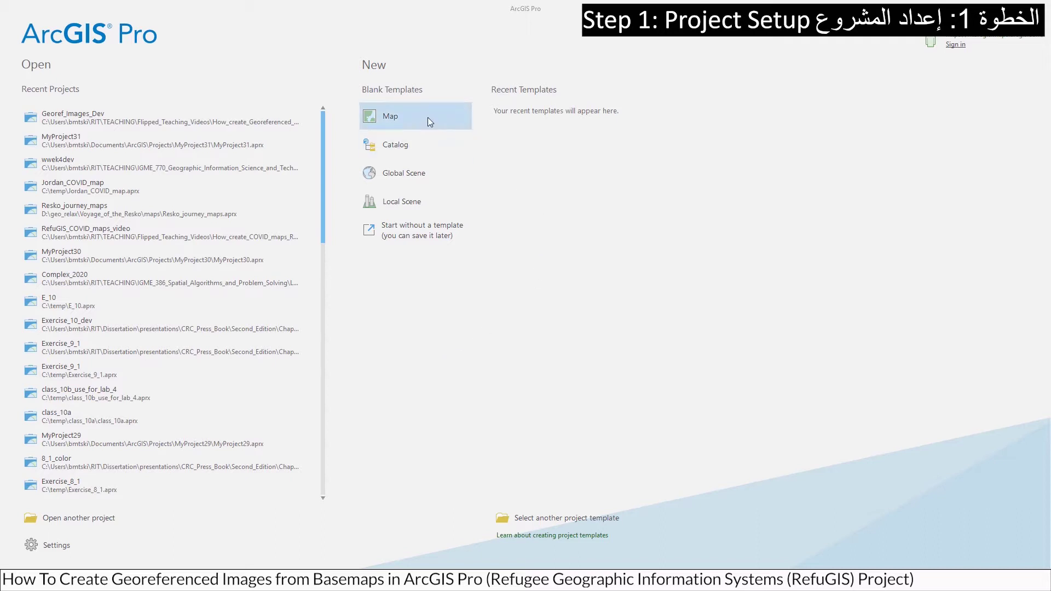
- Start a new project from the blank Map template and set its storage location directly to C:\temp
{"action": "left_click", "coordinate": [393, 116]}
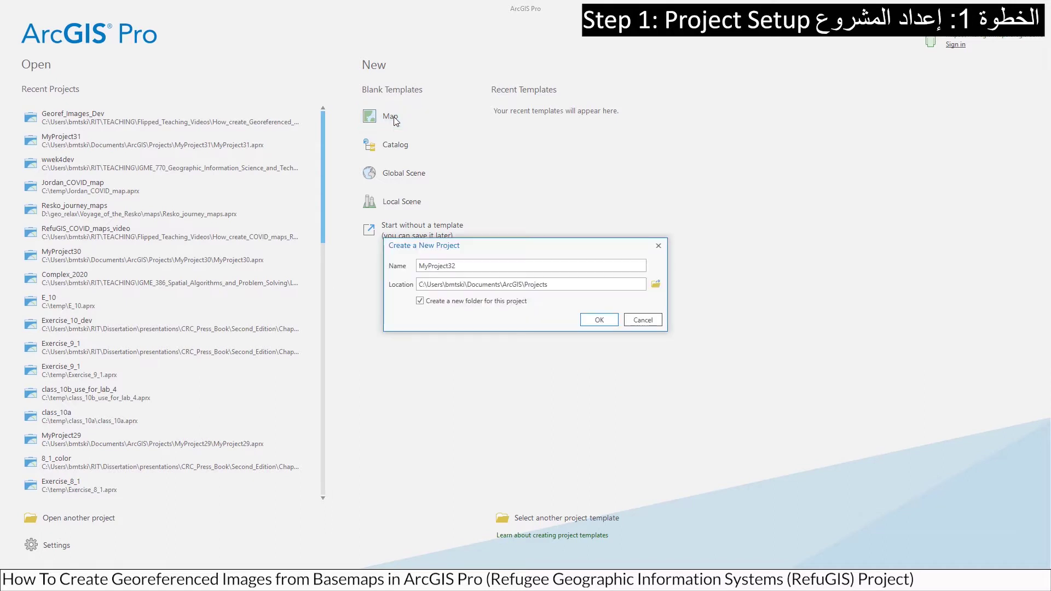
{"action": "left_click", "coordinate": [655, 285]}
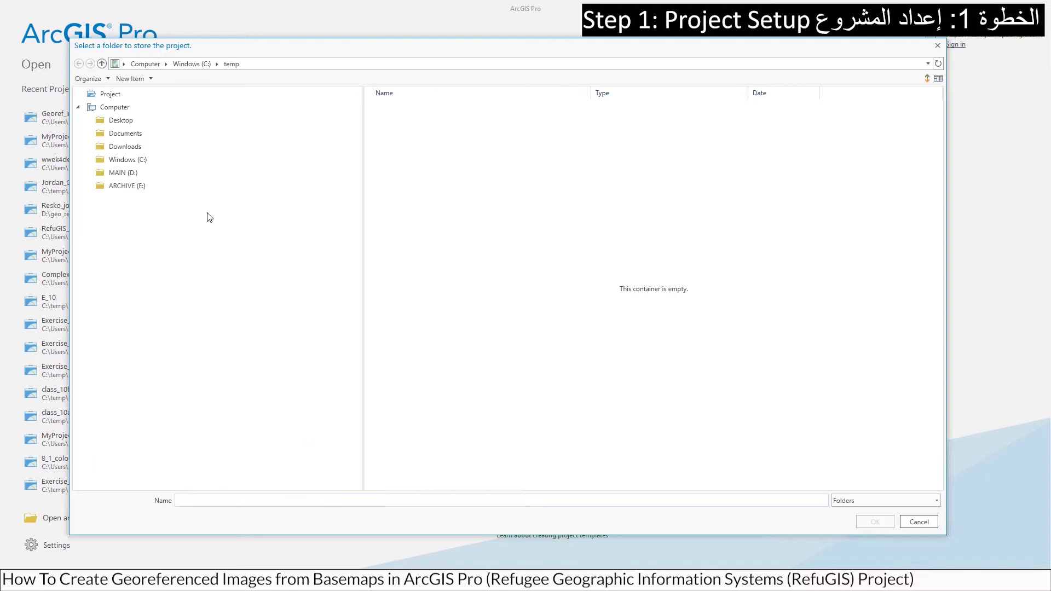
{"action": "left_click", "coordinate": [148, 159]}
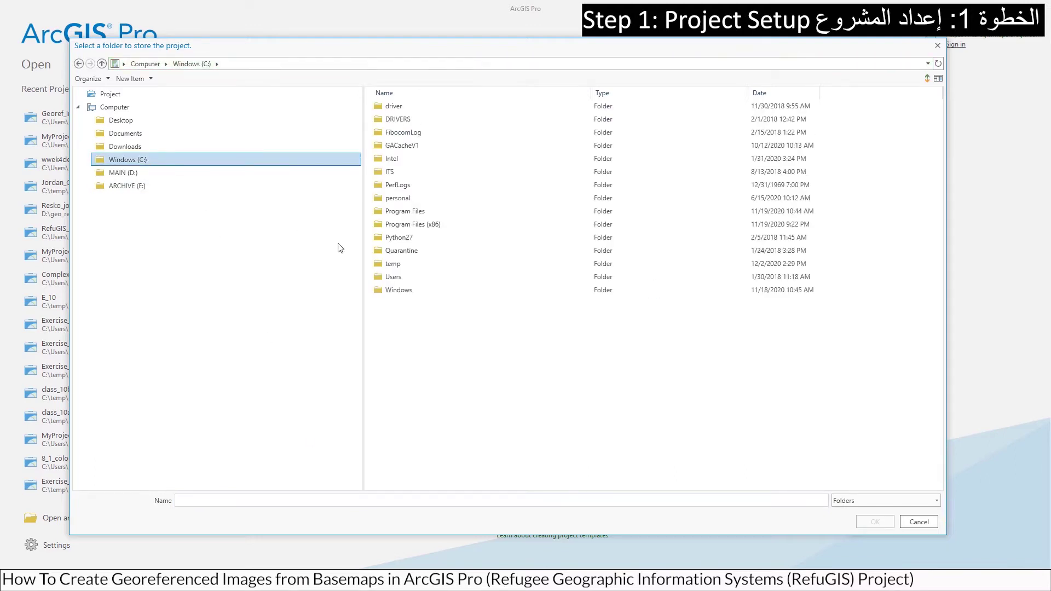
{"action": "left_click", "coordinate": [389, 264]}
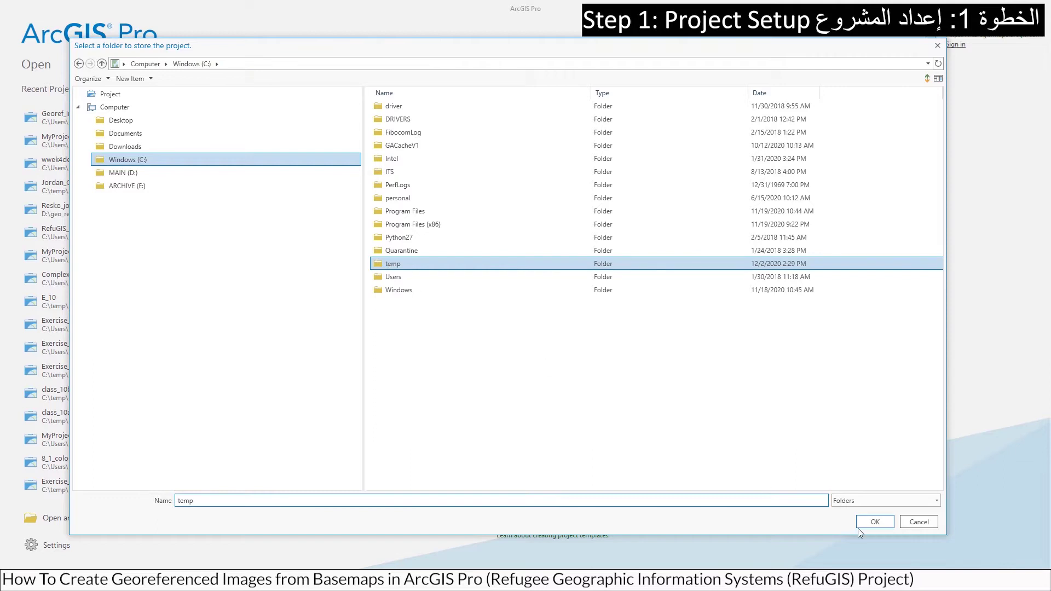
{"action": "left_click", "coordinate": [874, 522]}
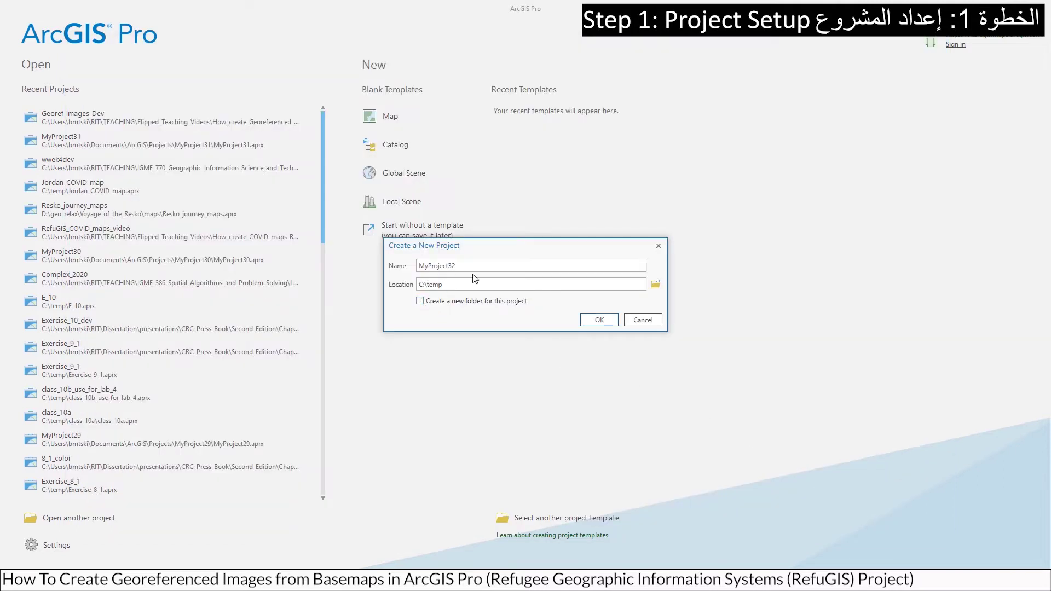
- Name the new project images and create it
{"action": "left_click_drag", "start_coordinate": [456, 266], "coordinate": [409, 271]}
{"action": "key", "text": "BackSpace"}
{"action": "type", "text": "images"}
{"action": "left_click", "coordinate": [599, 320]}
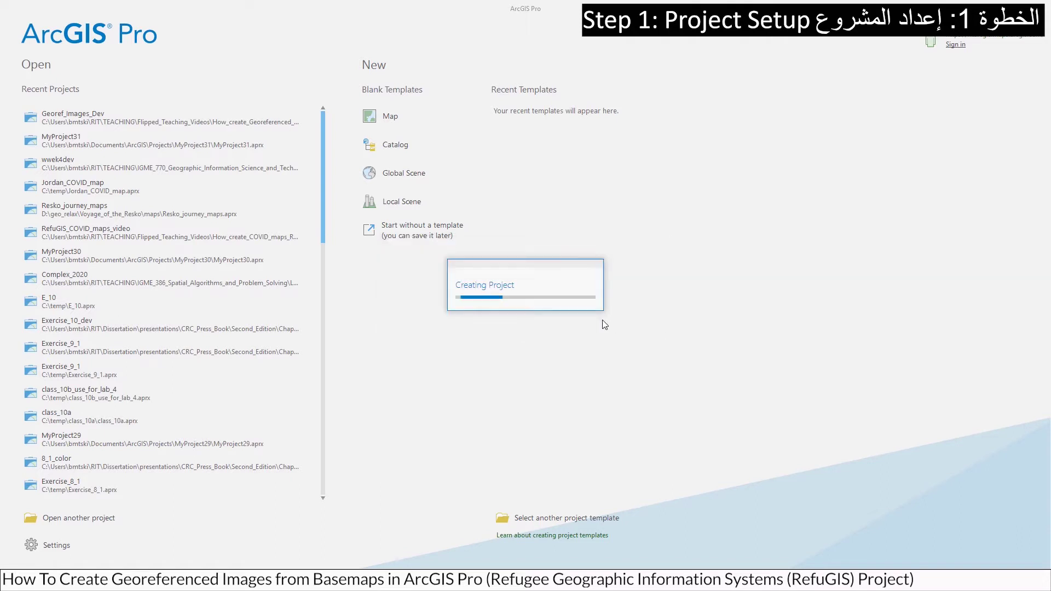
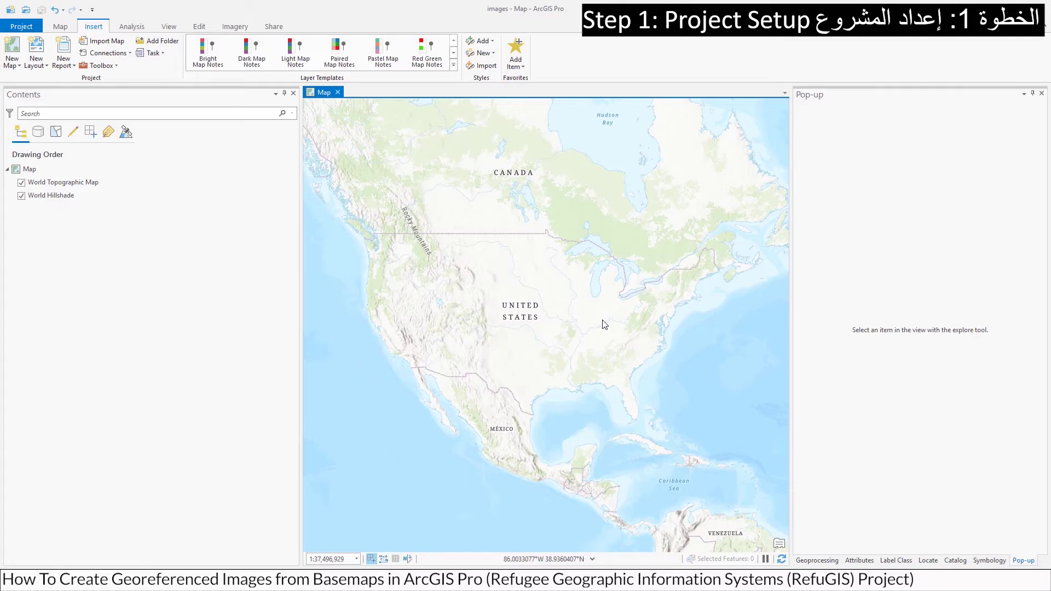
- Widen the map view and navigate from North America to the area east of Al Mafraq in northern Jordan
{"action": "left_click_drag", "start_coordinate": [790, 316], "coordinate": [995, 339]}
{"action": "left_click_drag", "start_coordinate": [891, 339], "coordinate": [486, 272]}
{"action": "left_click_drag", "start_coordinate": [808, 296], "coordinate": [453, 301]}
{"action": "left_click_drag", "start_coordinate": [636, 301], "coordinate": [525, 315]}
{"action": "scroll", "coordinate": [629, 324], "scroll_direction": "up", "scroll_amount": 1}
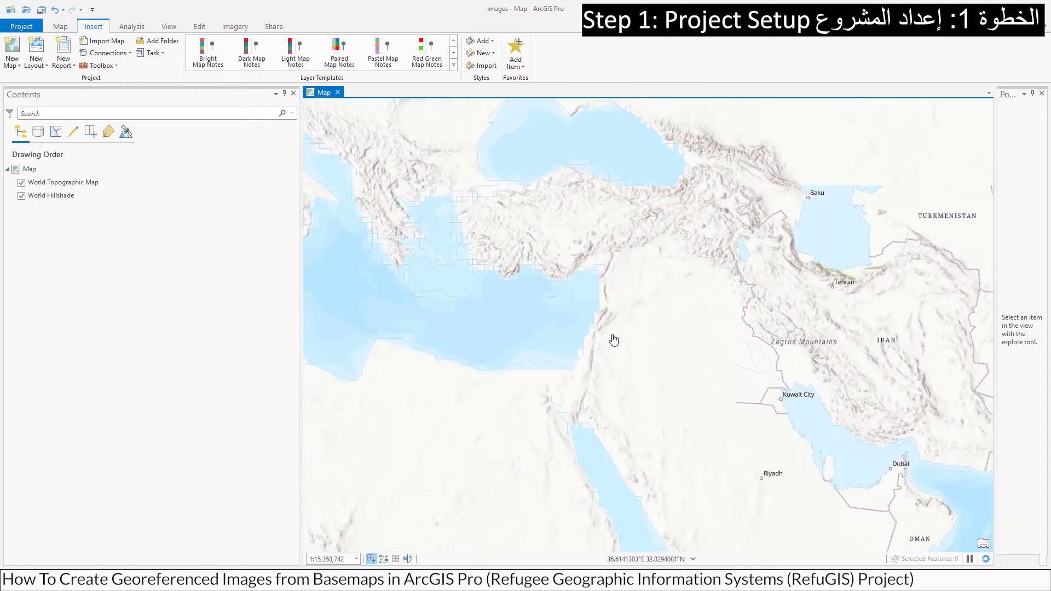
{"action": "scroll", "coordinate": [615, 339], "scroll_direction": "up", "scroll_amount": 1}
{"action": "scroll", "coordinate": [614, 340], "scroll_direction": "up", "scroll_amount": 1}
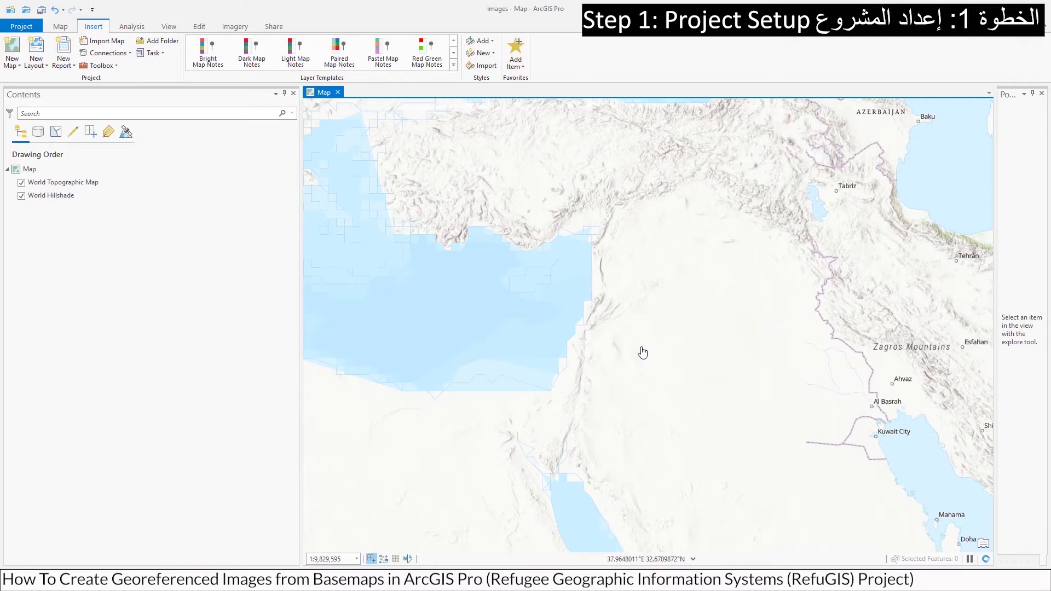
{"action": "scroll", "coordinate": [598, 367], "scroll_direction": "up", "scroll_amount": 2}
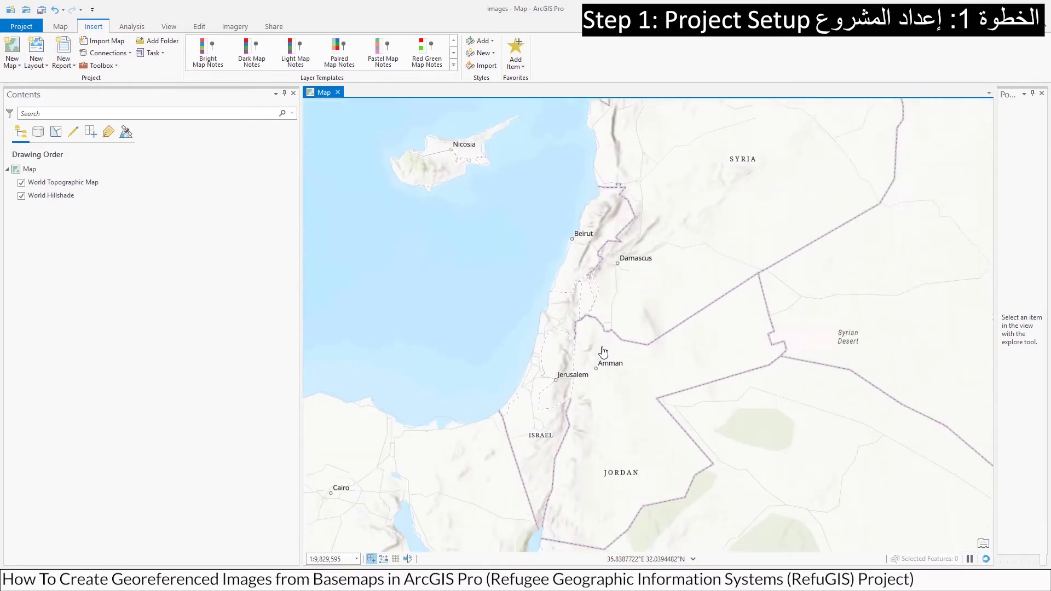
{"action": "scroll", "coordinate": [612, 342], "scroll_direction": "up", "scroll_amount": 3}
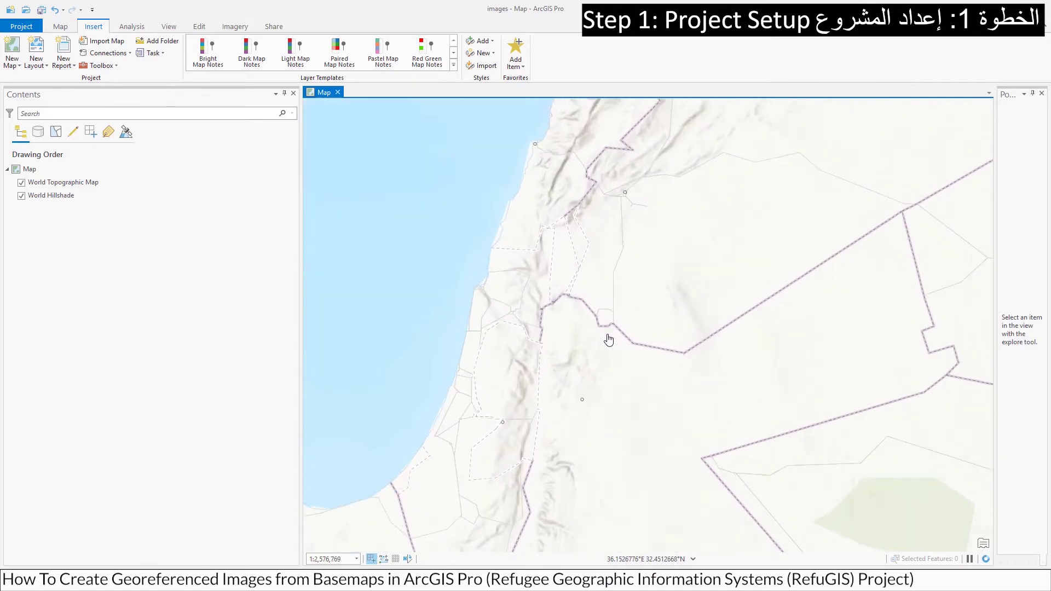
{"action": "scroll", "coordinate": [589, 340], "scroll_direction": "up", "scroll_amount": 1}
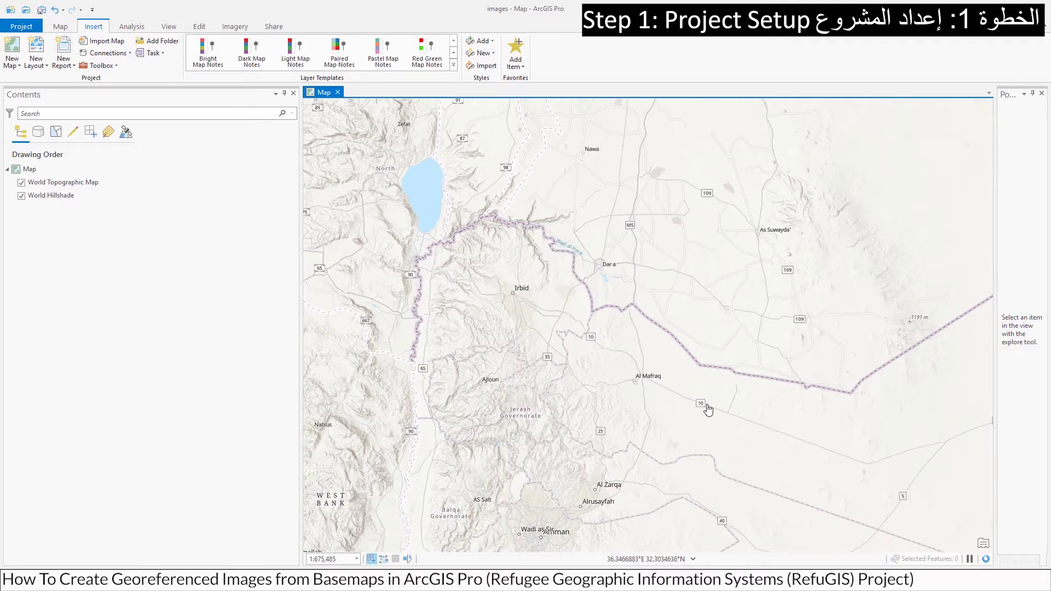
{"action": "scroll", "coordinate": [676, 397], "scroll_direction": "up", "scroll_amount": 2}
{"action": "scroll", "coordinate": [675, 397], "scroll_direction": "up", "scroll_amount": 4}
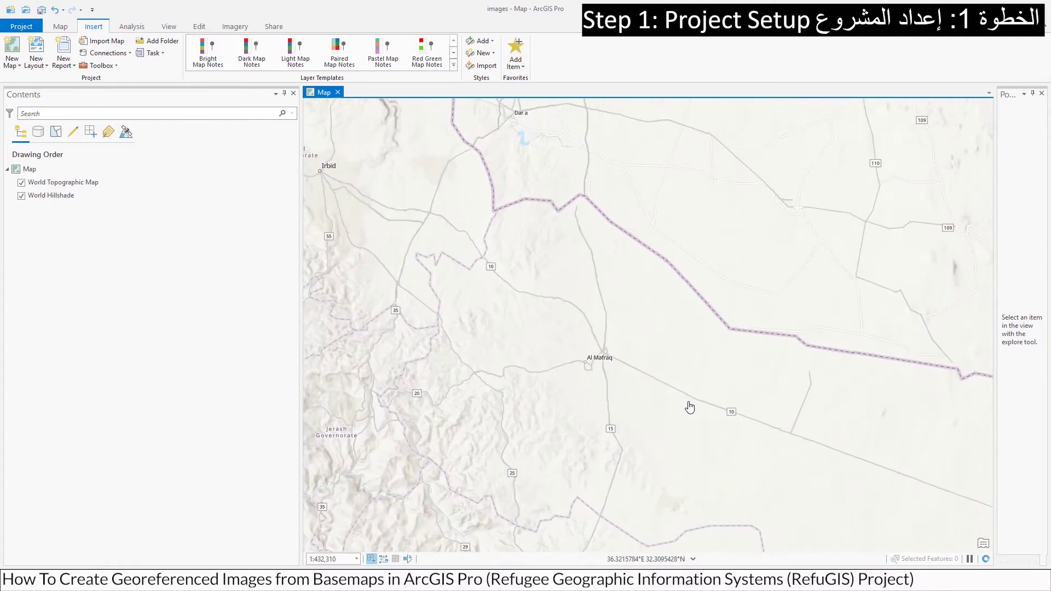
{"action": "scroll", "coordinate": [618, 363], "scroll_direction": "up", "scroll_amount": 4}
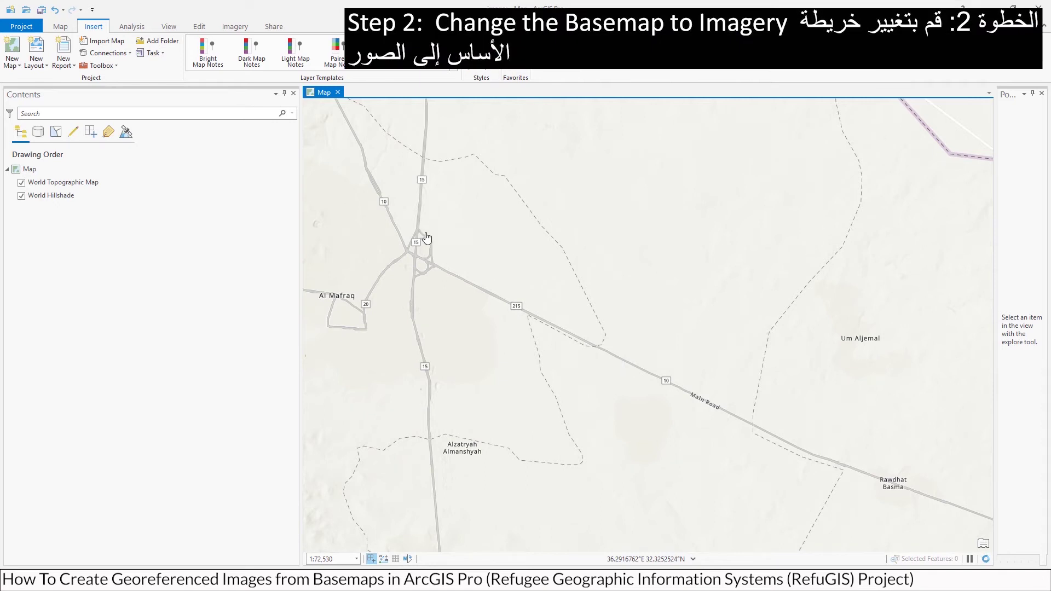
- Change the map's basemap to Imagery
{"action": "left_click", "coordinate": [61, 29]}
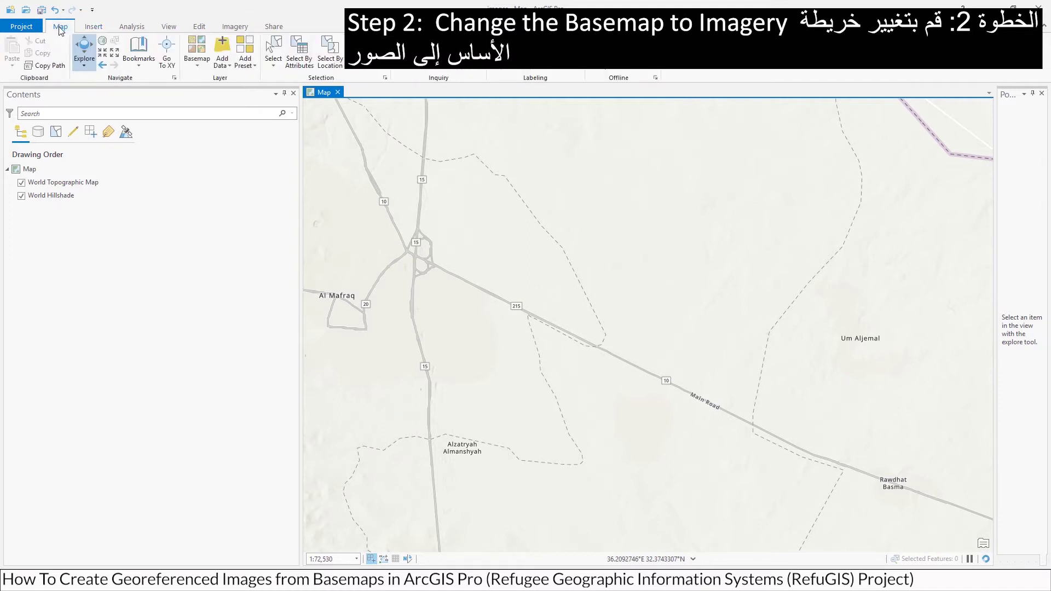
{"action": "left_click", "coordinate": [196, 64]}
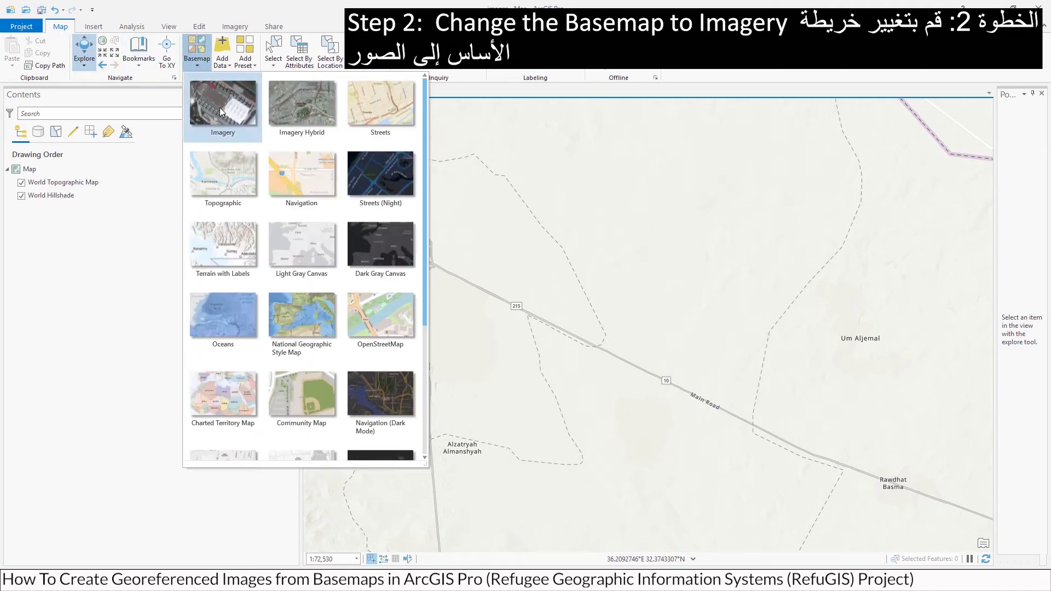
{"action": "left_click", "coordinate": [221, 111]}
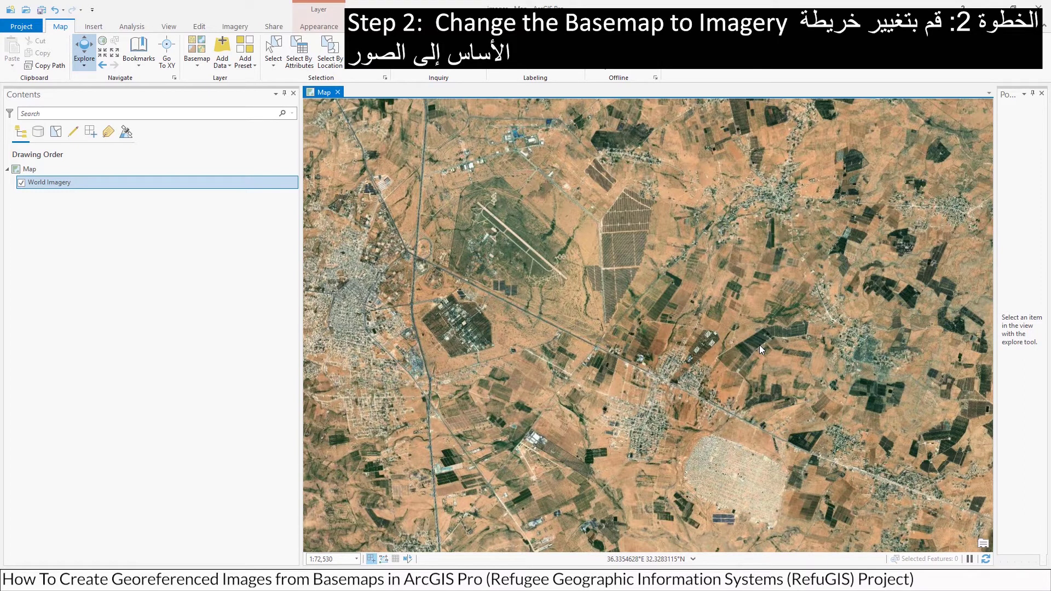
- Navigate to the large refugee camp southeast of Al Mafraq and zoom in on its shelter blocks
{"action": "left_click_drag", "start_coordinate": [800, 423], "coordinate": [669, 371]}
{"action": "scroll", "coordinate": [669, 372], "scroll_direction": "up", "scroll_amount": 3}
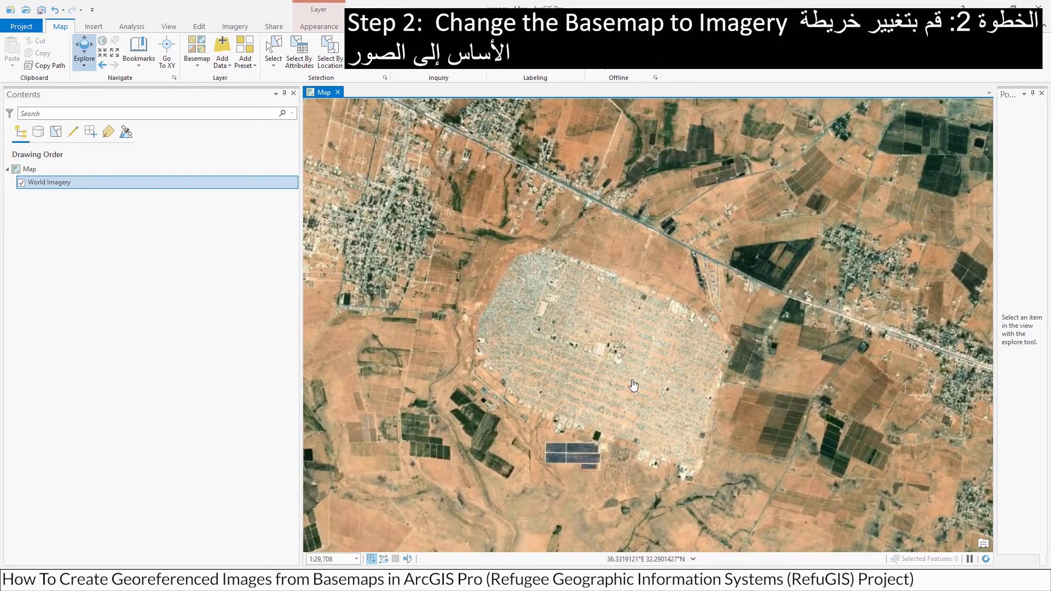
{"action": "scroll", "coordinate": [633, 385], "scroll_direction": "up", "scroll_amount": 2}
{"action": "left_click_drag", "start_coordinate": [629, 377], "coordinate": [634, 336]}
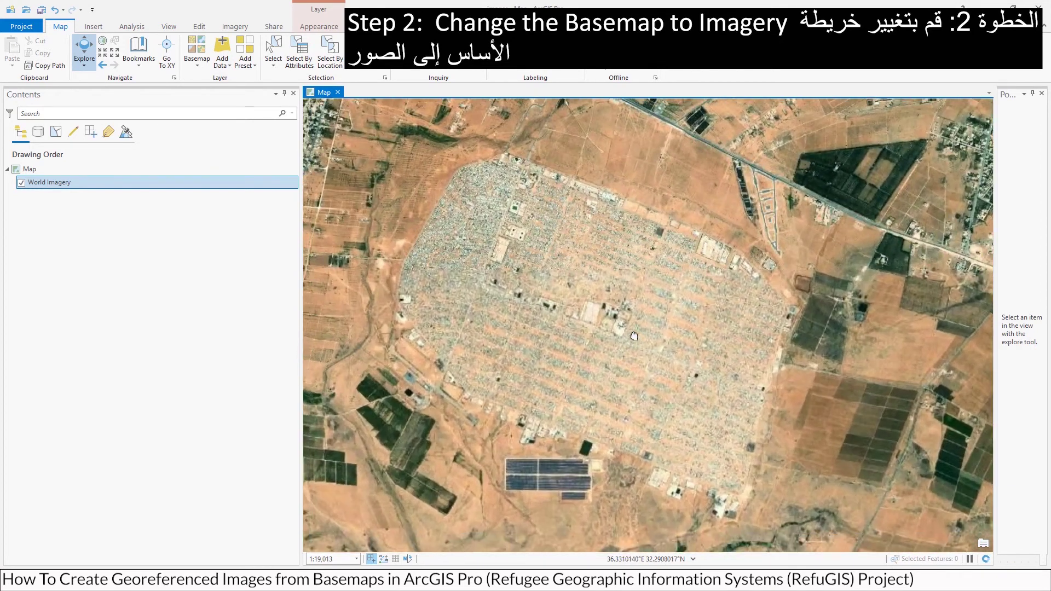
{"action": "scroll", "coordinate": [662, 406], "scroll_direction": "up", "scroll_amount": 1}
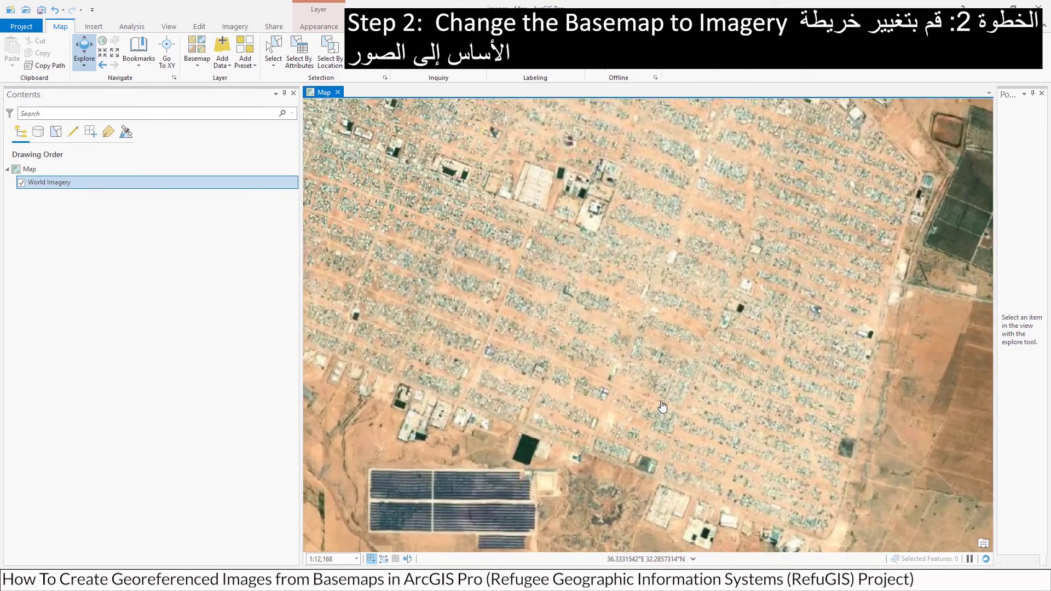
{"action": "scroll", "coordinate": [662, 406], "scroll_direction": "up", "scroll_amount": 1}
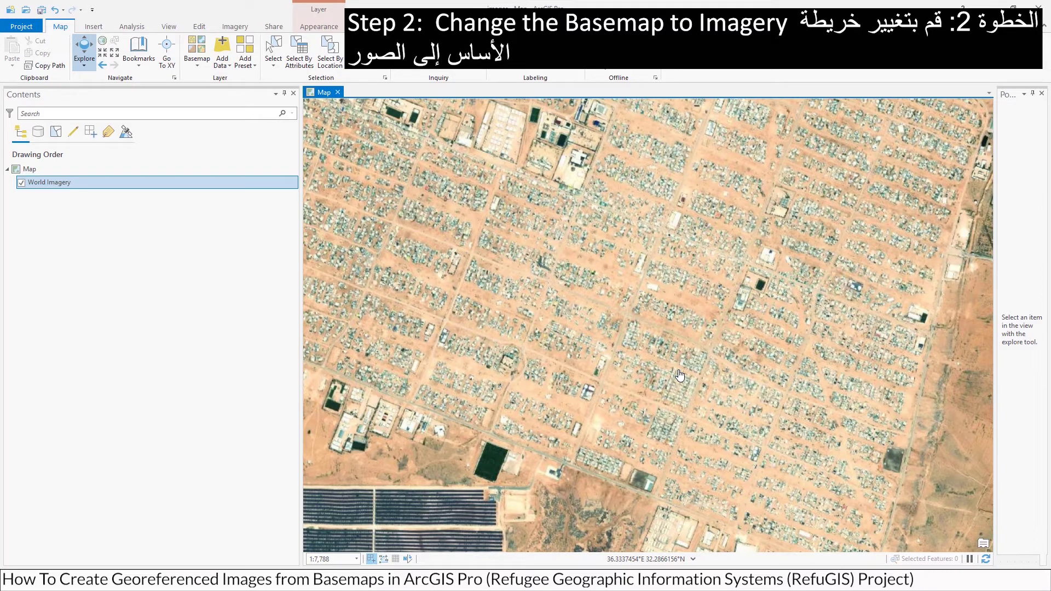
{"action": "left_click_drag", "start_coordinate": [732, 199], "coordinate": [684, 377]}
{"action": "left_click_drag", "start_coordinate": [842, 181], "coordinate": [706, 259]}
{"action": "scroll", "coordinate": [706, 259], "scroll_direction": "up", "scroll_amount": 3}
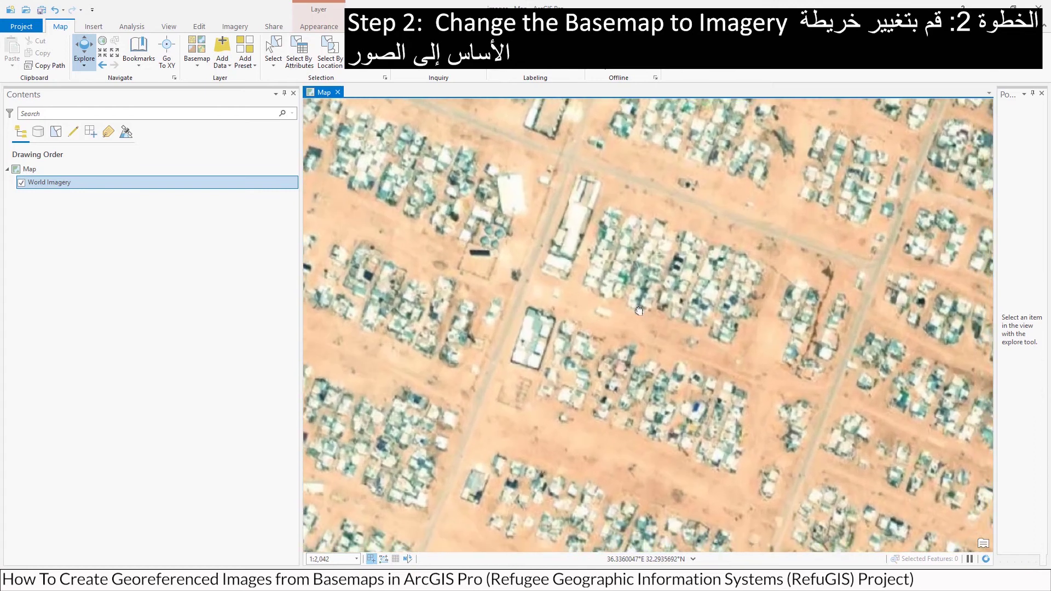
- Frame the shelter blocks beside the camp road at a scale of 1:2,042 and narrow the map view from both sides
{"action": "left_click_drag", "start_coordinate": [638, 311], "coordinate": [615, 292]}
{"action": "left_click_drag", "start_coordinate": [613, 328], "coordinate": [663, 286]}
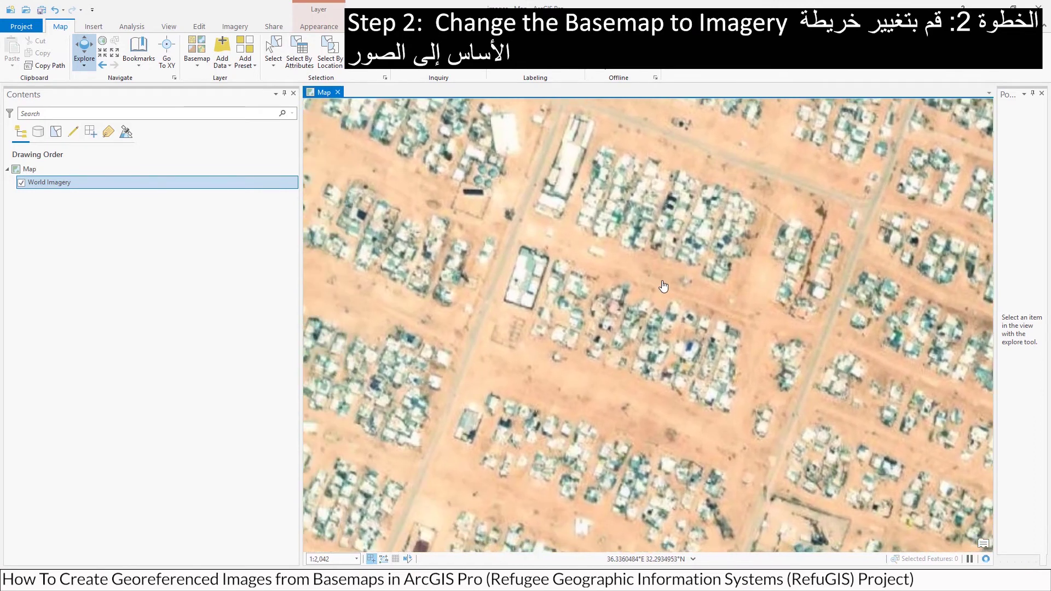
{"action": "scroll", "coordinate": [664, 286], "scroll_direction": "up", "scroll_amount": 1}
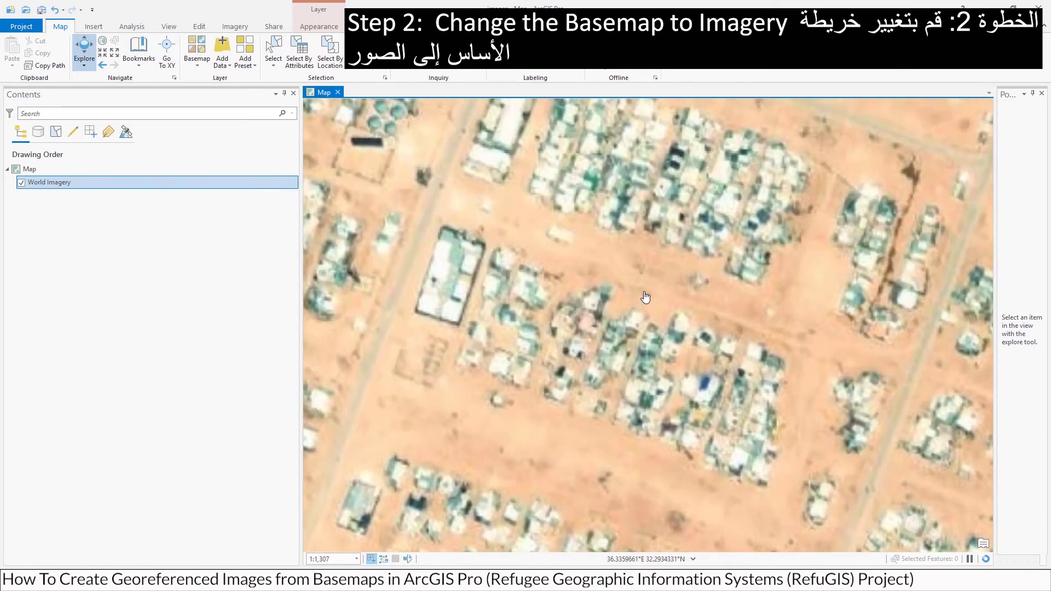
{"action": "left_click_drag", "start_coordinate": [615, 284], "coordinate": [653, 359]}
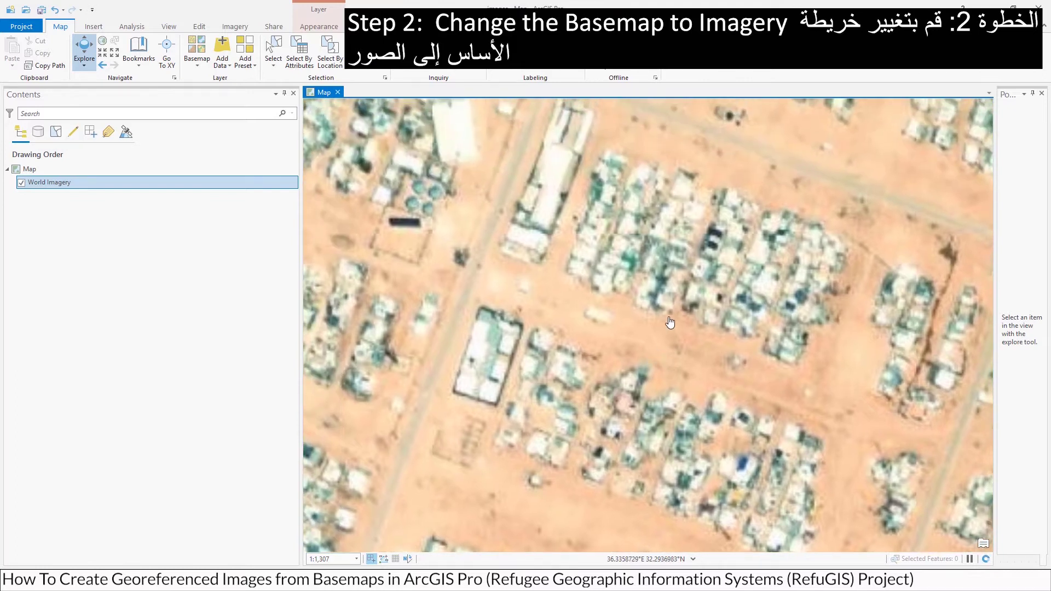
{"action": "scroll", "coordinate": [669, 324], "scroll_direction": "down", "scroll_amount": 1}
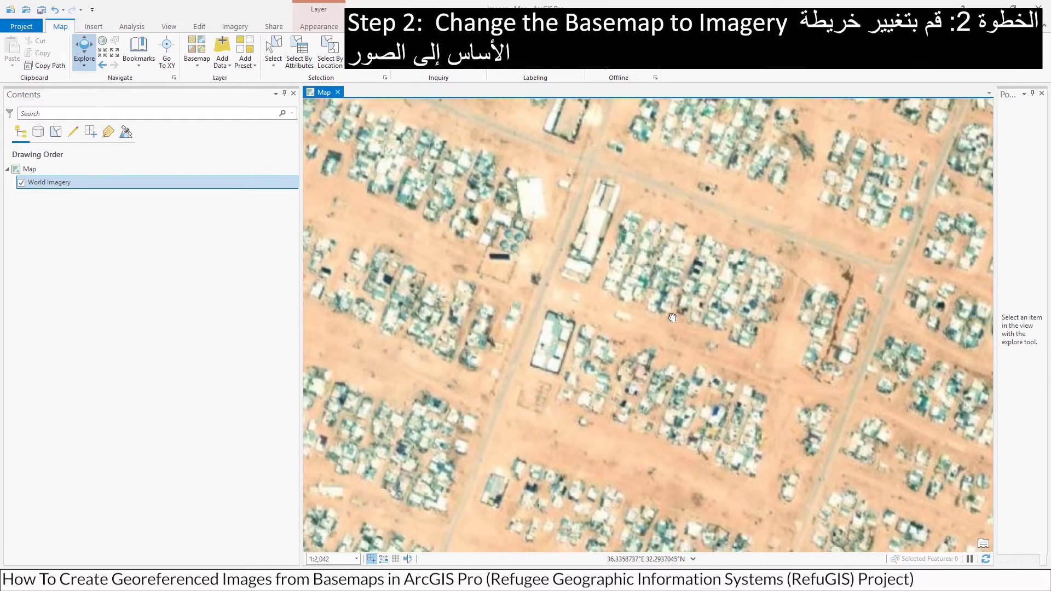
{"action": "left_click_drag", "start_coordinate": [670, 322], "coordinate": [691, 317]}
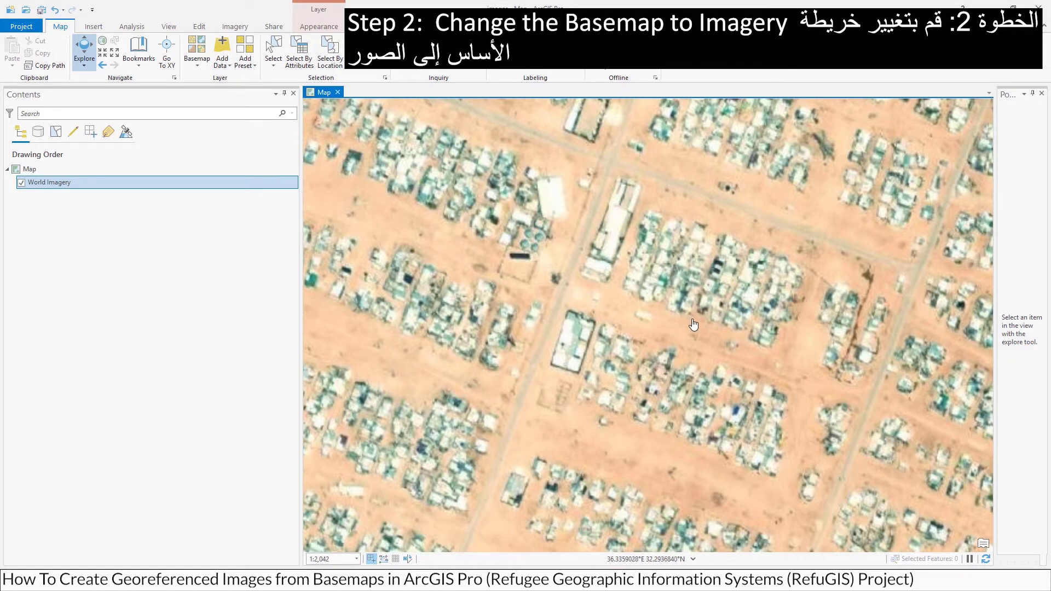
{"action": "left_click_drag", "start_coordinate": [711, 313], "coordinate": [662, 327]}
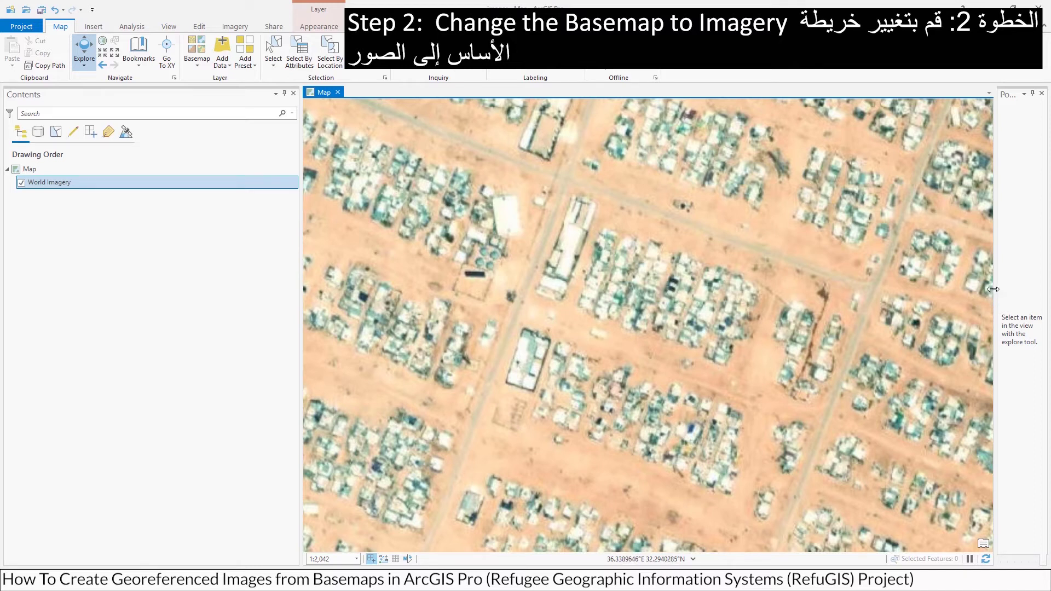
{"action": "left_click_drag", "start_coordinate": [994, 291], "coordinate": [825, 292]}
{"action": "left_click_drag", "start_coordinate": [301, 287], "coordinate": [327, 290]}
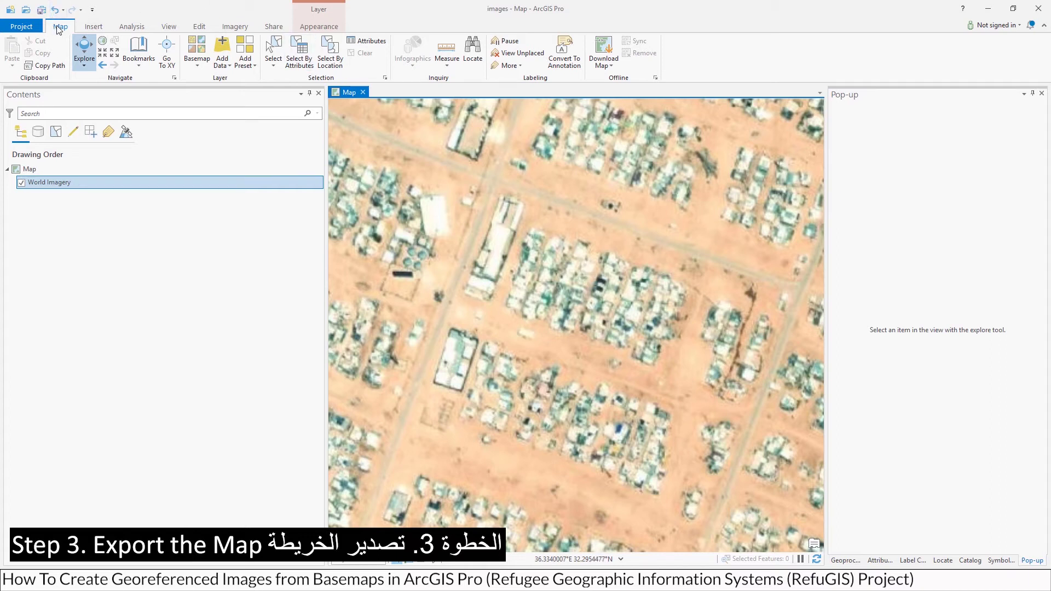
- Begin exporting the map to C:\temp as a TIFF with the file name Zaatari_Image.tif
{"action": "left_click", "coordinate": [270, 31]}
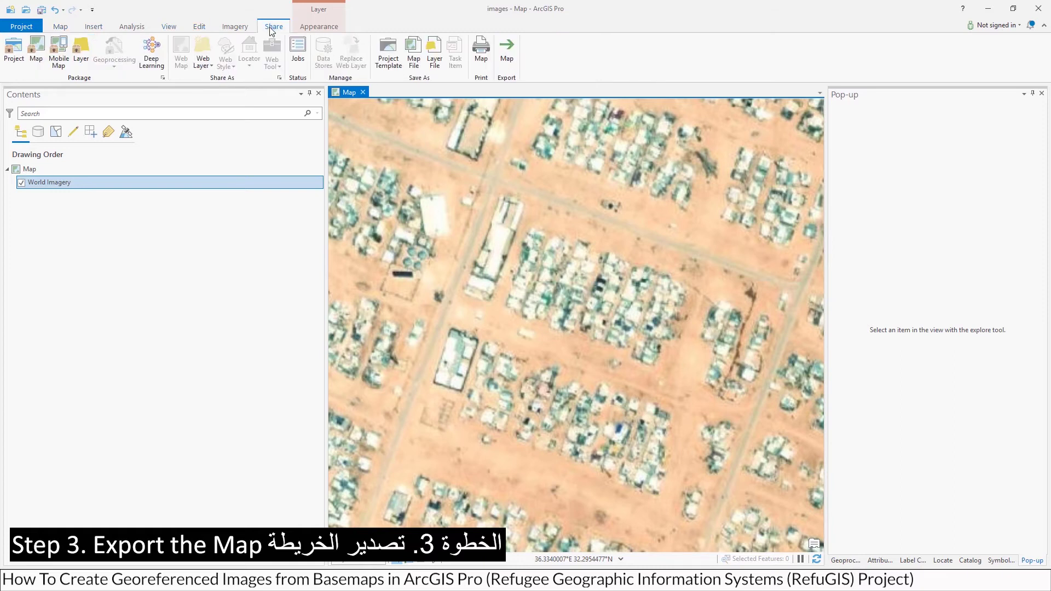
{"action": "left_click", "coordinate": [515, 51]}
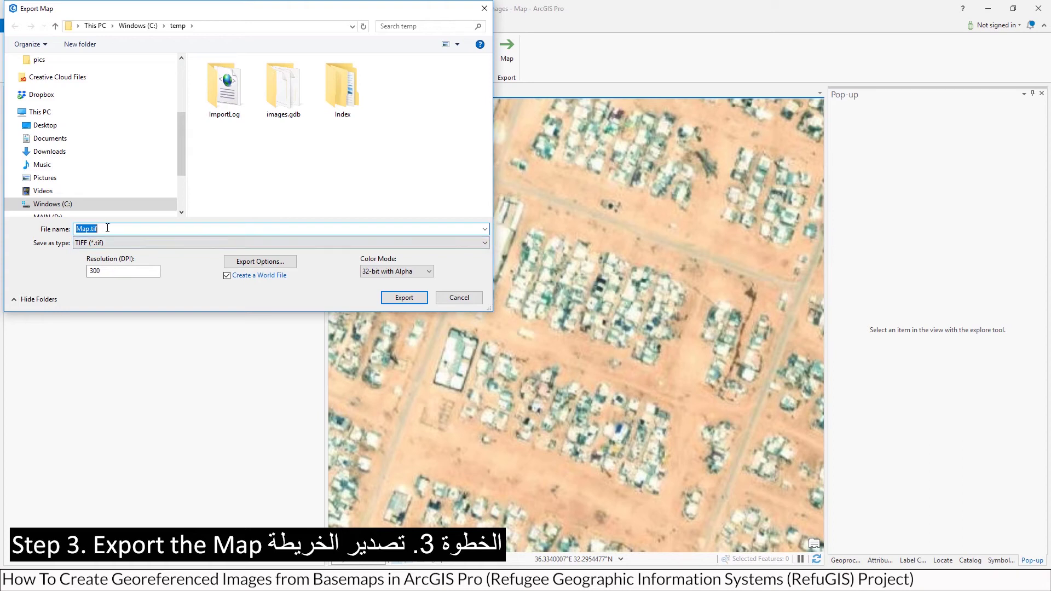
{"action": "left_click", "coordinate": [76, 228]}
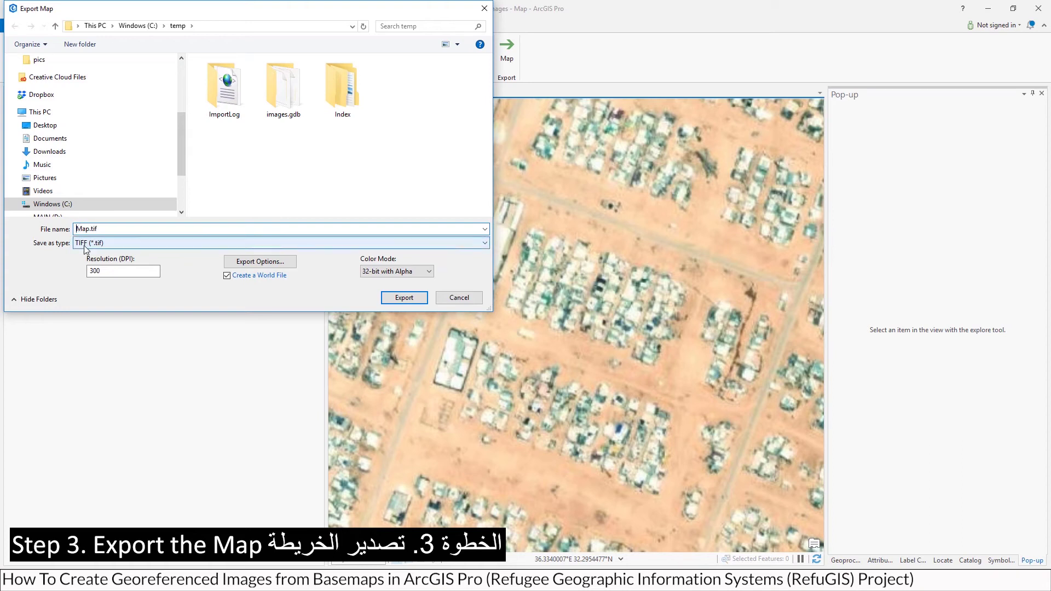
{"action": "type", "text": "Z"}
{"action": "type", "text": "tari_Image"}
{"action": "key", "text": "shift+Right"}
{"action": "key", "text": "shift+Right"}
{"action": "key", "text": "shift+Right"}
{"action": "key", "text": "Delete"}
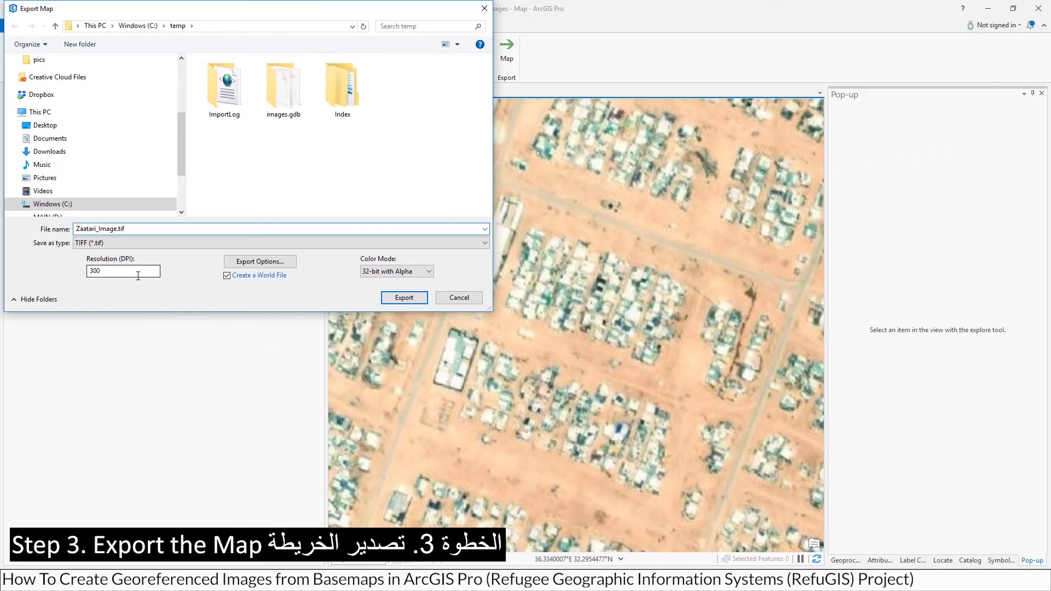
- Export the TIFF at 300 DPI with 32-bit with Alpha color mode and a world file
{"action": "double_click", "coordinate": [109, 270]}
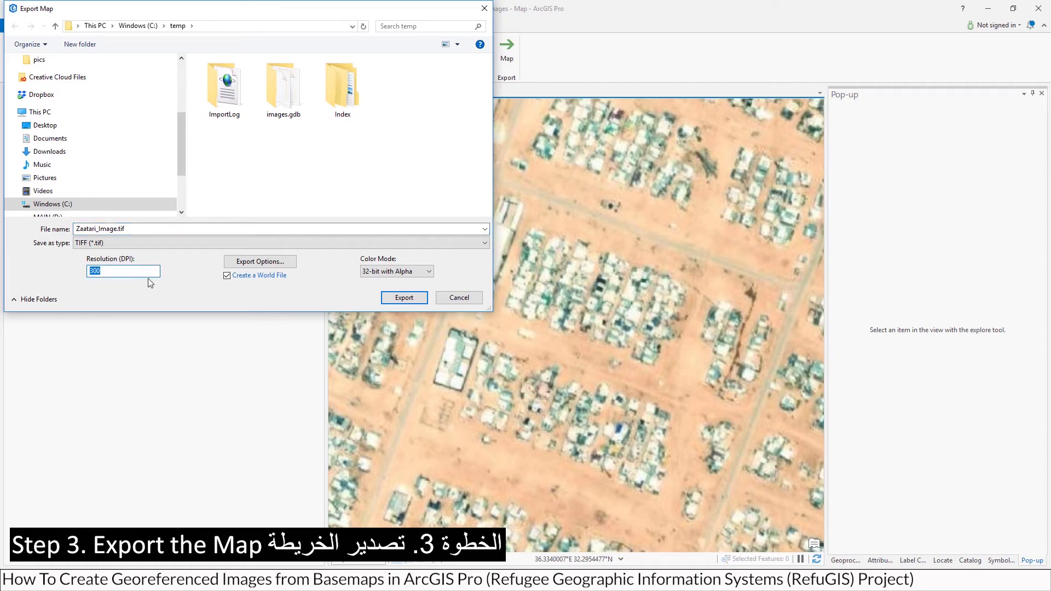
{"action": "left_click", "coordinate": [419, 275]}
{"action": "left_click", "coordinate": [415, 281]}
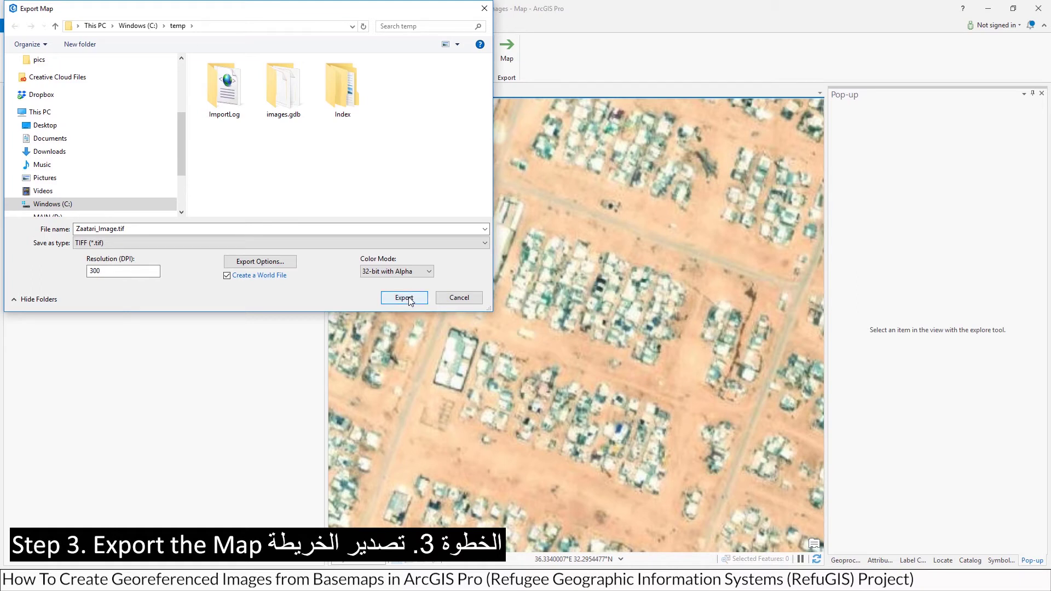
{"action": "left_click", "coordinate": [409, 299]}
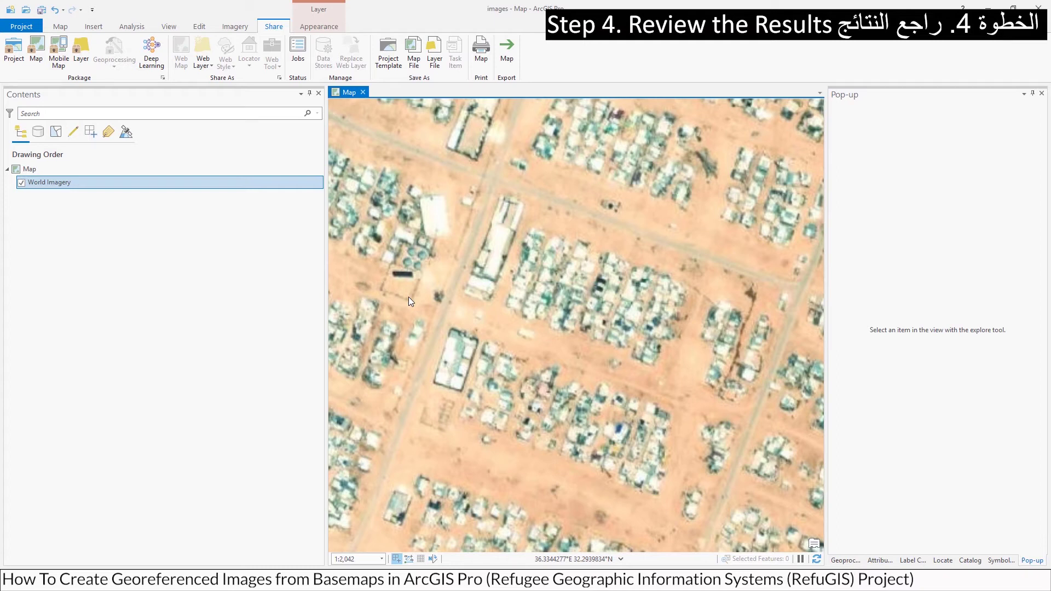
- Add Zaatari_Image.tif from the project's temp folder to the map and build its pyramids
{"action": "left_click", "coordinate": [969, 560]}
{"action": "left_click", "coordinate": [836, 199]}
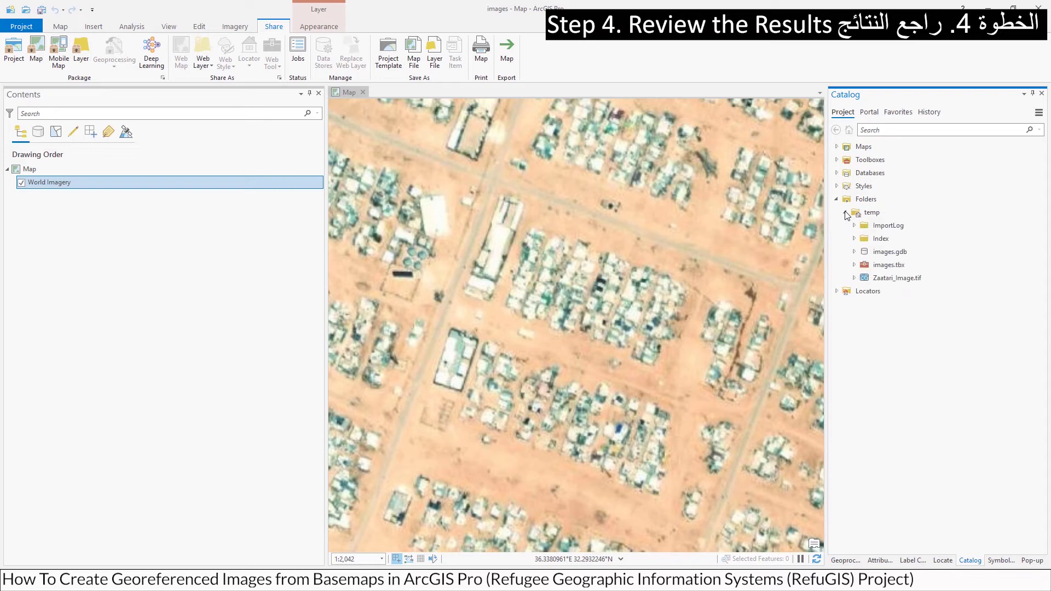
{"action": "left_click_drag", "start_coordinate": [916, 278], "coordinate": [96, 183]}
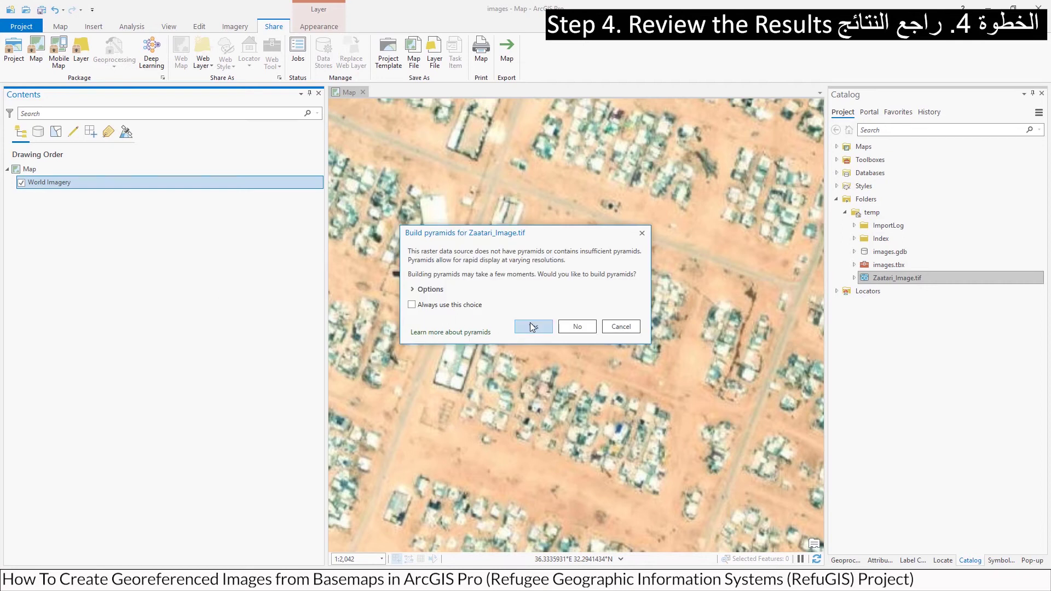
{"action": "left_click", "coordinate": [530, 326]}
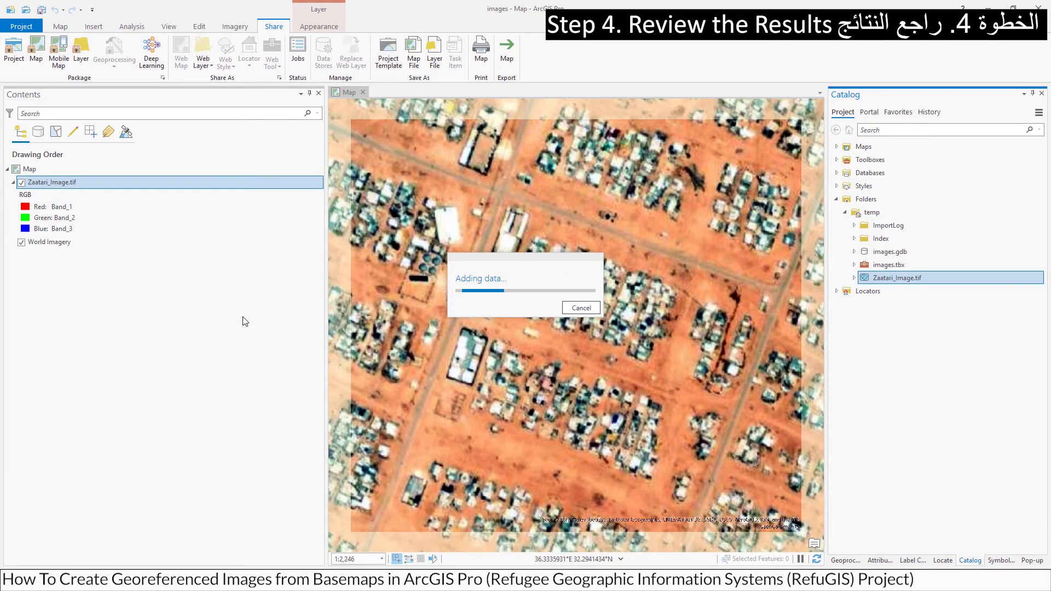
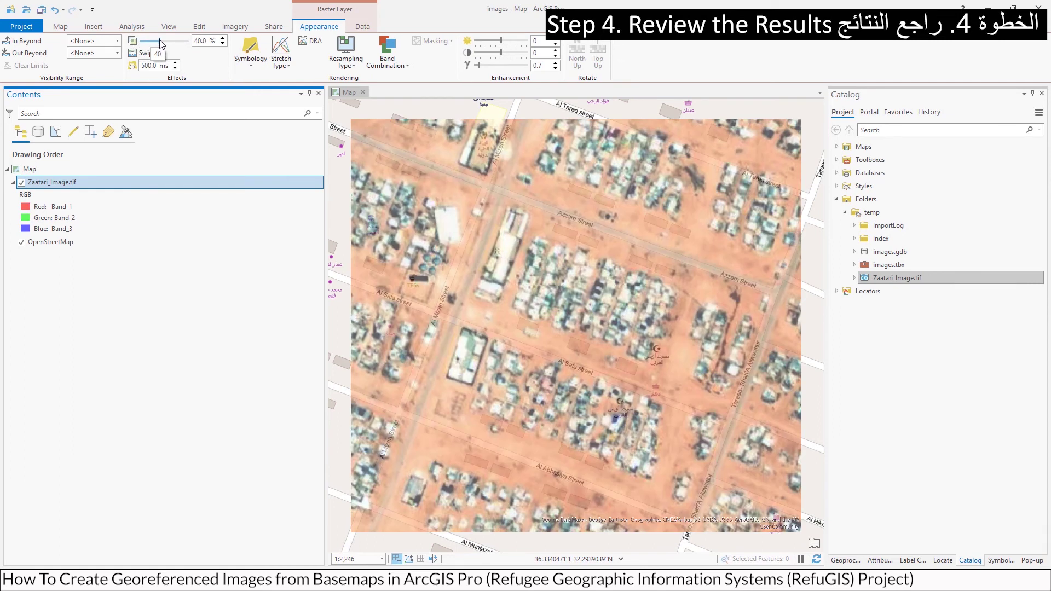
- Reduce the transparency of the Zaatari_Image.tif layer over the OpenStreetMap basemap
{"action": "left_click_drag", "start_coordinate": [160, 44], "coordinate": [152, 44]}
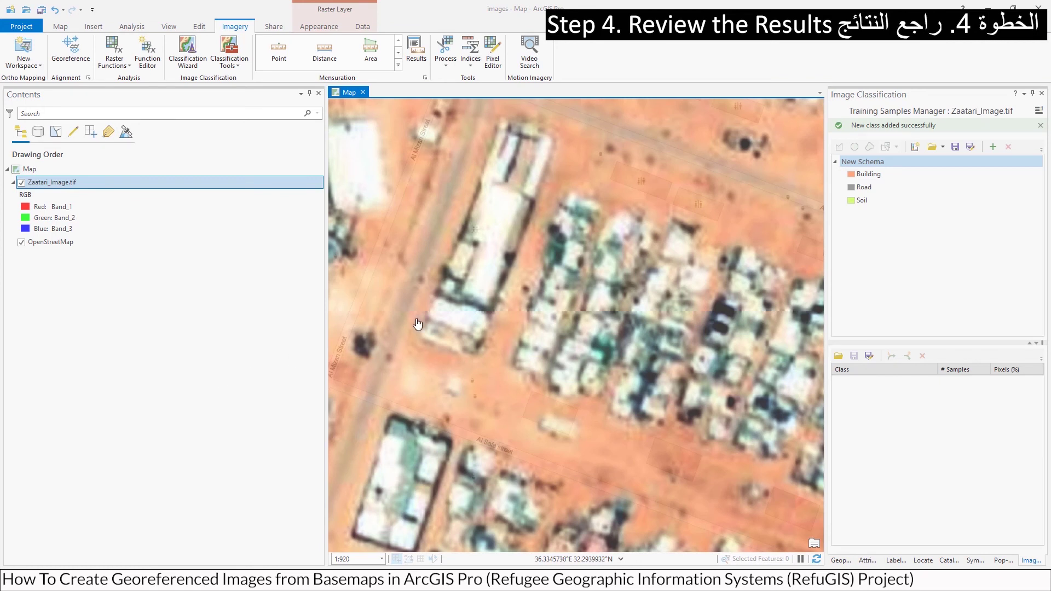
- Outline the long building beside the road as a polygon training sample of the Building class
{"action": "left_click", "coordinate": [870, 176]}
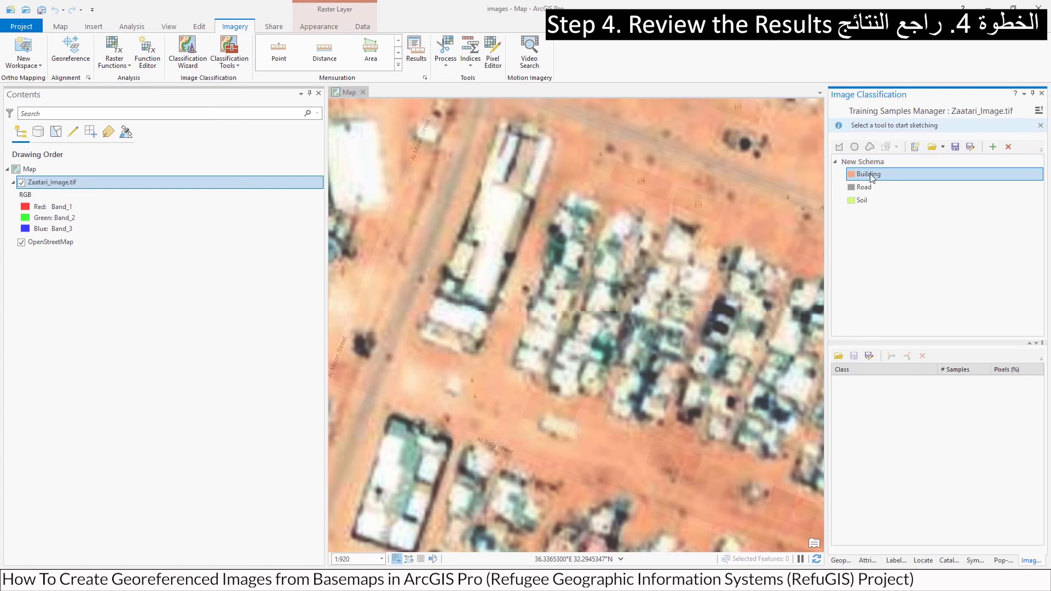
{"action": "left_click", "coordinate": [838, 147]}
{"action": "left_click", "coordinate": [421, 335]}
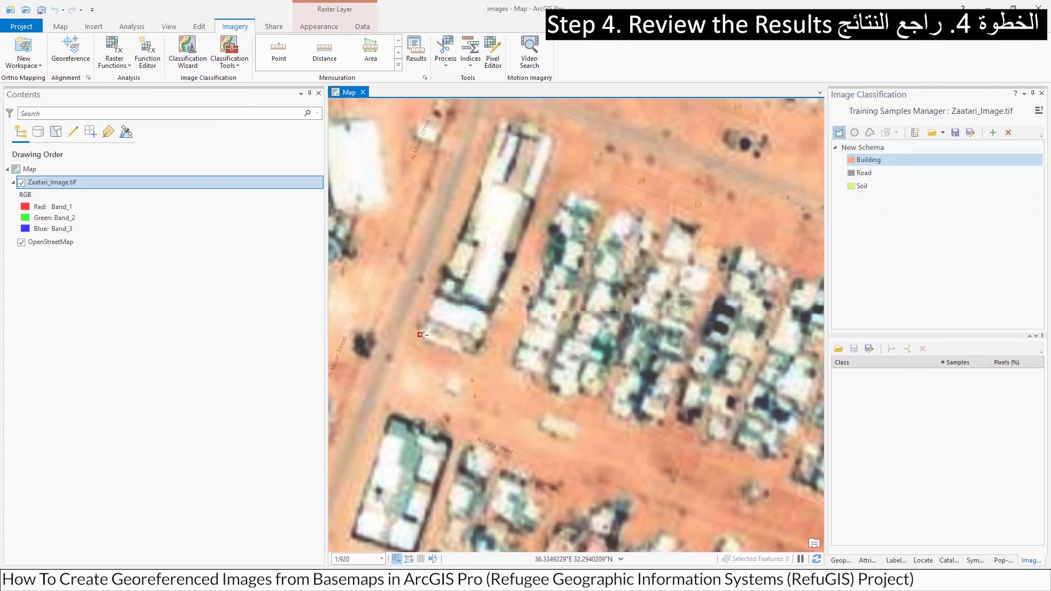
{"action": "left_click", "coordinate": [471, 352]}
{"action": "left_click", "coordinate": [500, 119]}
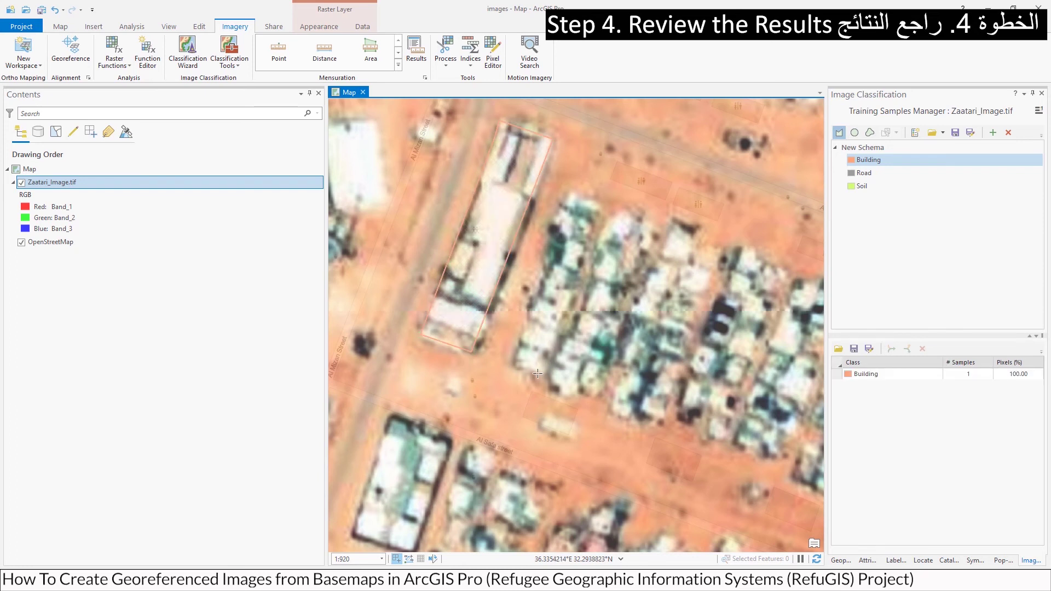
- Outline the two nearest shelter rows east of the long building as a second Building training sample
{"action": "left_click", "coordinate": [515, 364]}
{"action": "left_click", "coordinate": [572, 393]}
{"action": "left_click", "coordinate": [645, 222]}
{"action": "double_click", "coordinate": [571, 194]}
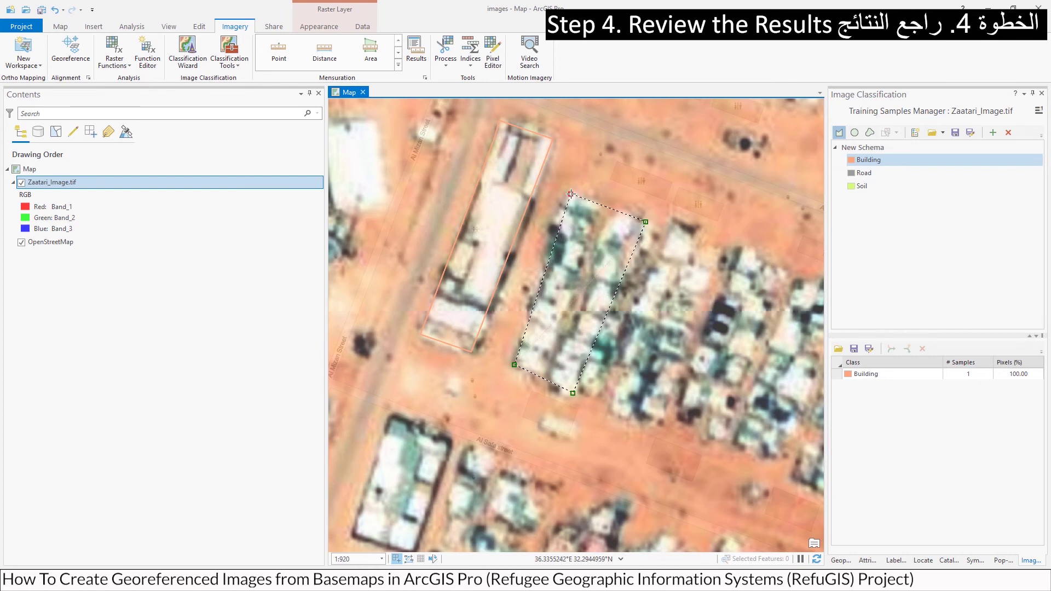
- Outline a narrow strip along the road west of the long building as a Road training sample
{"action": "left_click", "coordinate": [862, 173]}
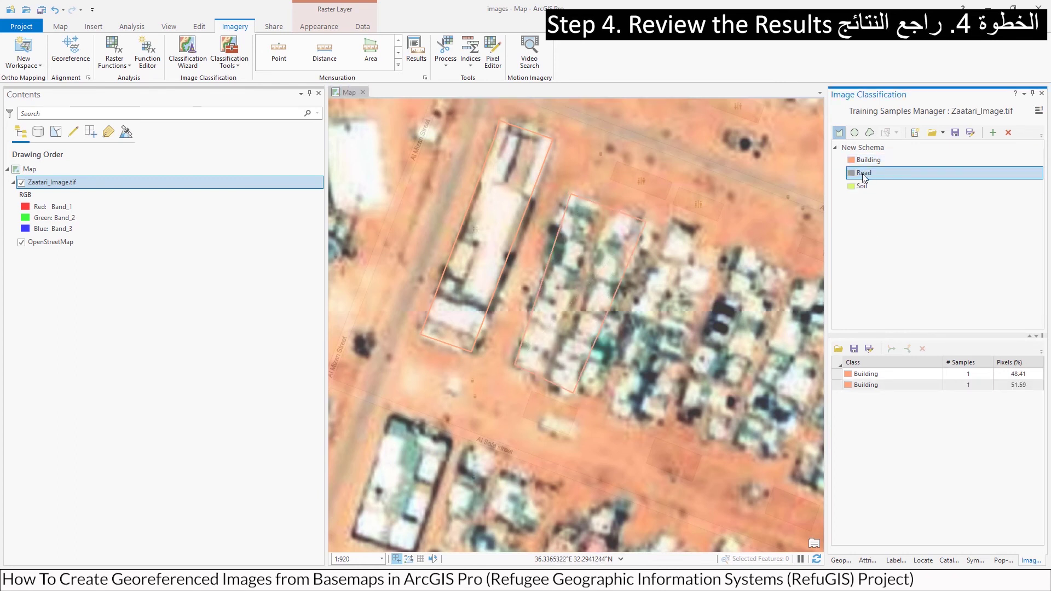
{"action": "left_click", "coordinate": [346, 430]}
{"action": "left_click", "coordinate": [357, 434]}
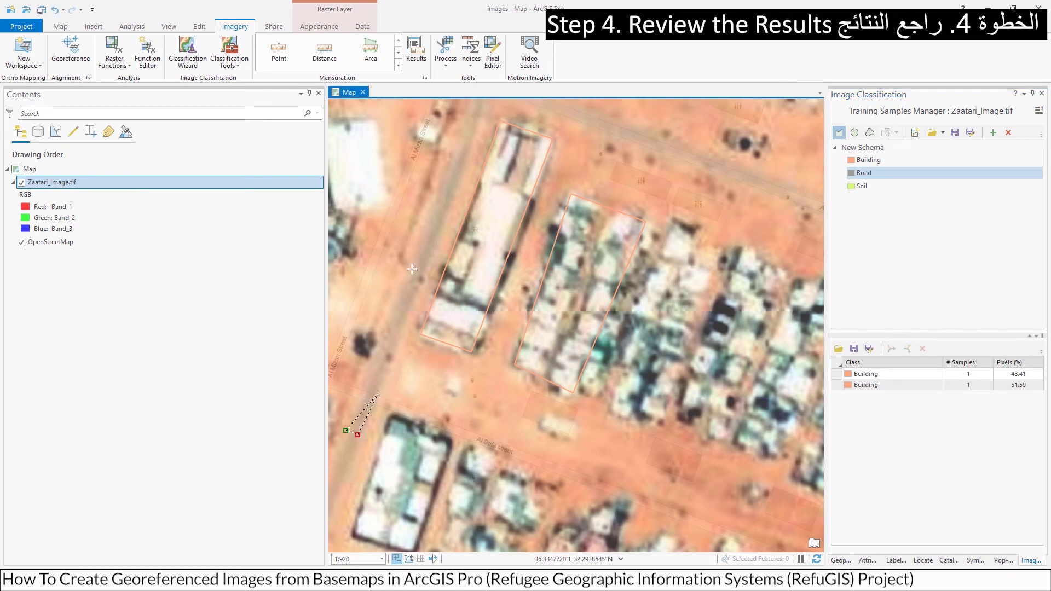
{"action": "left_click", "coordinate": [456, 178]}
{"action": "double_click", "coordinate": [446, 174]}
- Outline the open ground south of the sampled shelter rows as a Soil training sample
{"action": "left_click", "coordinate": [855, 185]}
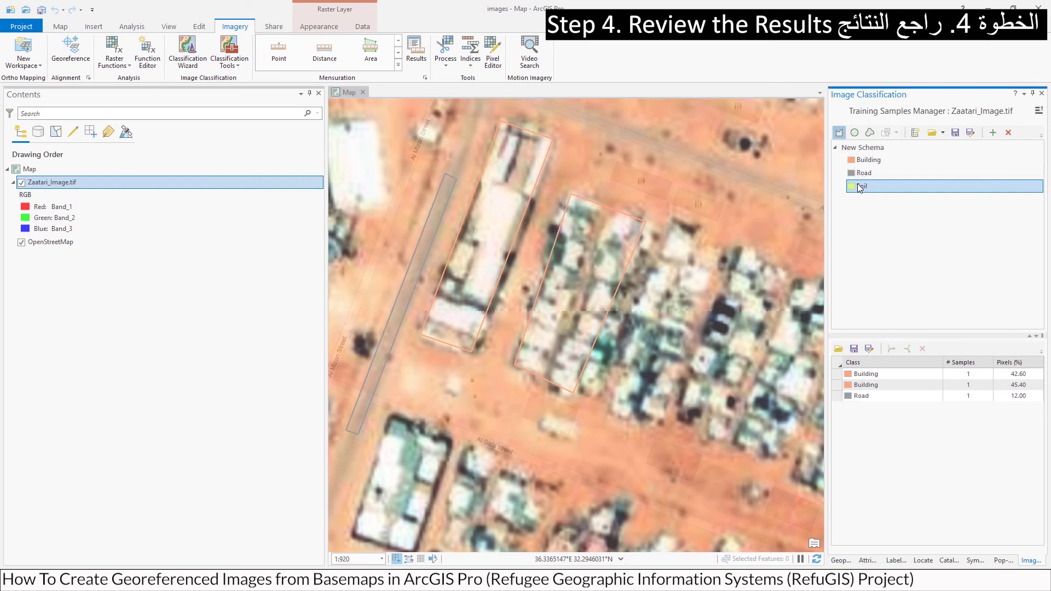
{"action": "left_click", "coordinate": [479, 427]}
{"action": "left_click", "coordinate": [498, 379]}
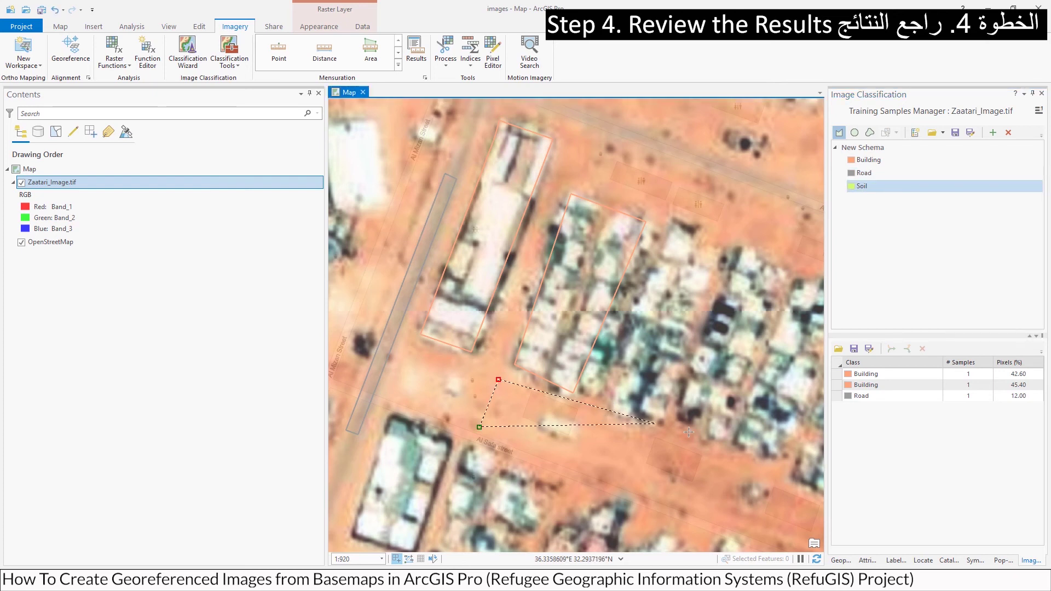
{"action": "left_click", "coordinate": [682, 446]}
{"action": "double_click", "coordinate": [660, 491]}
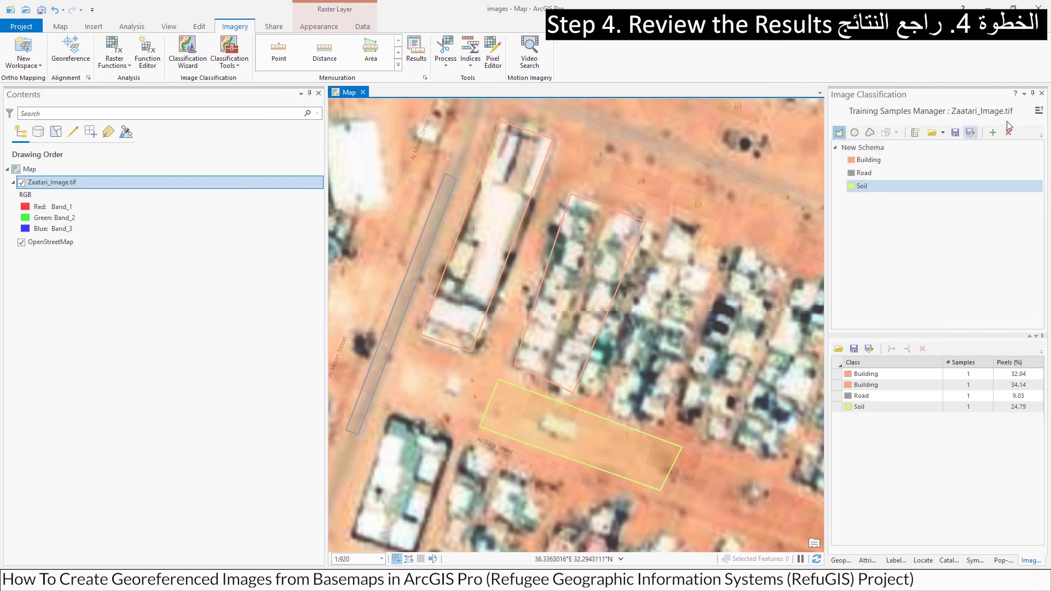
- Open the image classification tools for Zaatari_Image.tif
{"action": "left_click", "coordinate": [1041, 113]}
{"action": "left_click", "coordinate": [1041, 113]}
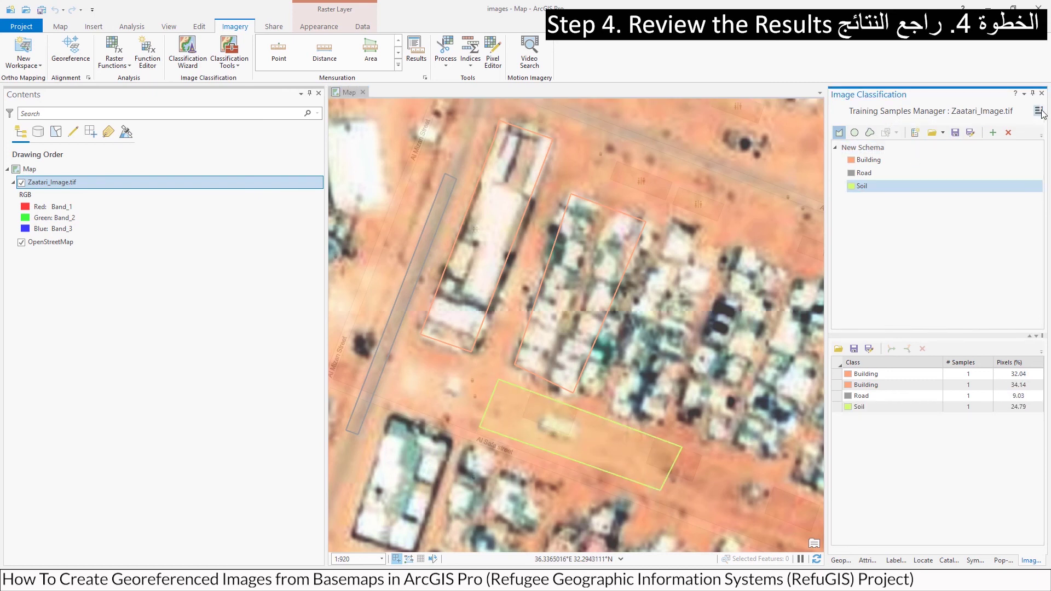
{"action": "left_click", "coordinate": [236, 64]}
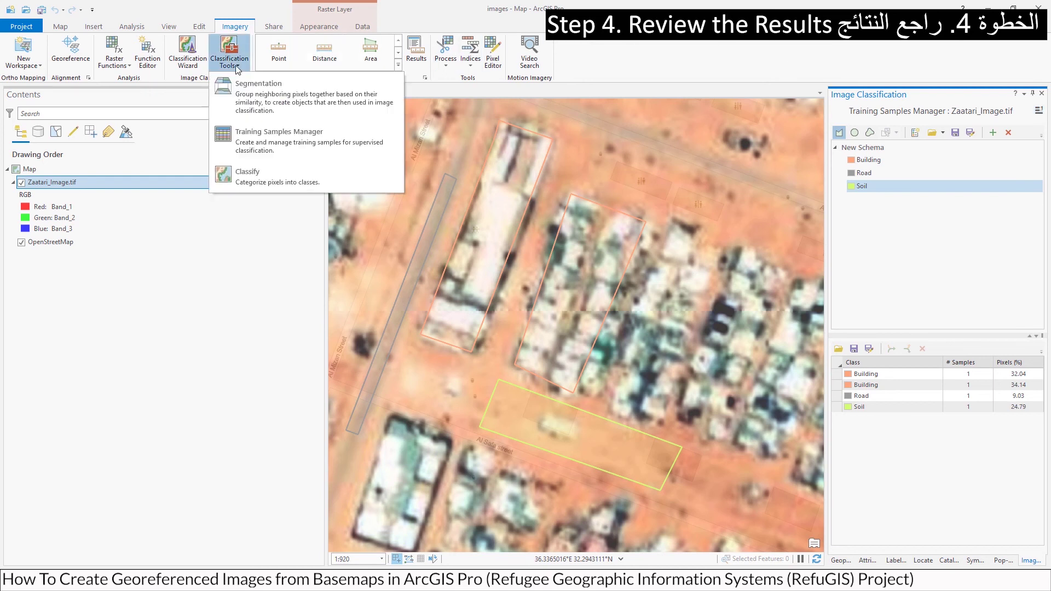
{"action": "left_click", "coordinate": [913, 94]}
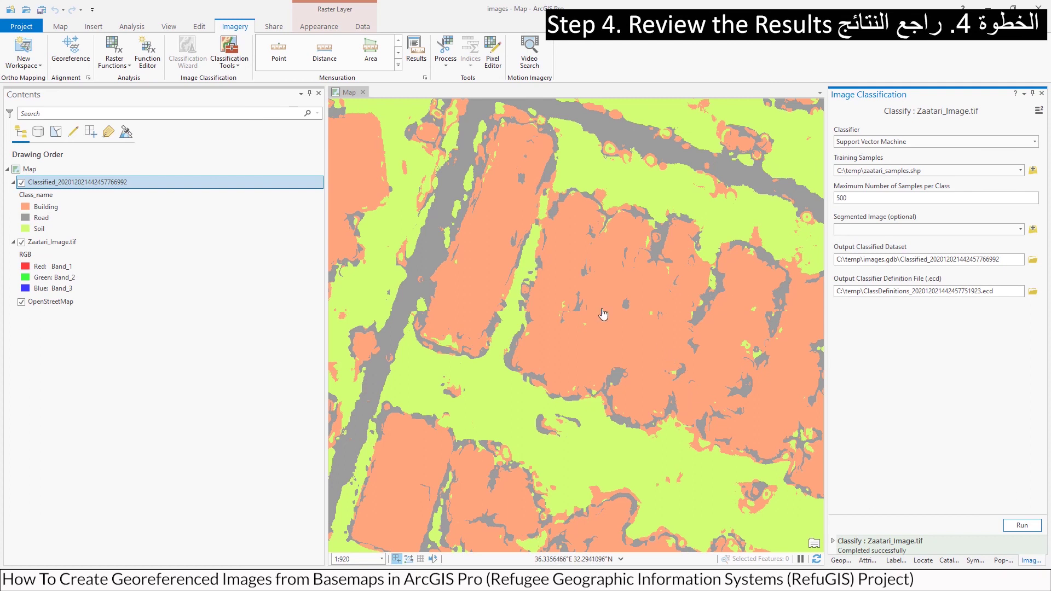
- Examine the full classified raster and compare it with the source image by hiding and reshowing the classified layer
{"action": "scroll", "coordinate": [603, 313], "scroll_direction": "down", "scroll_amount": 5}
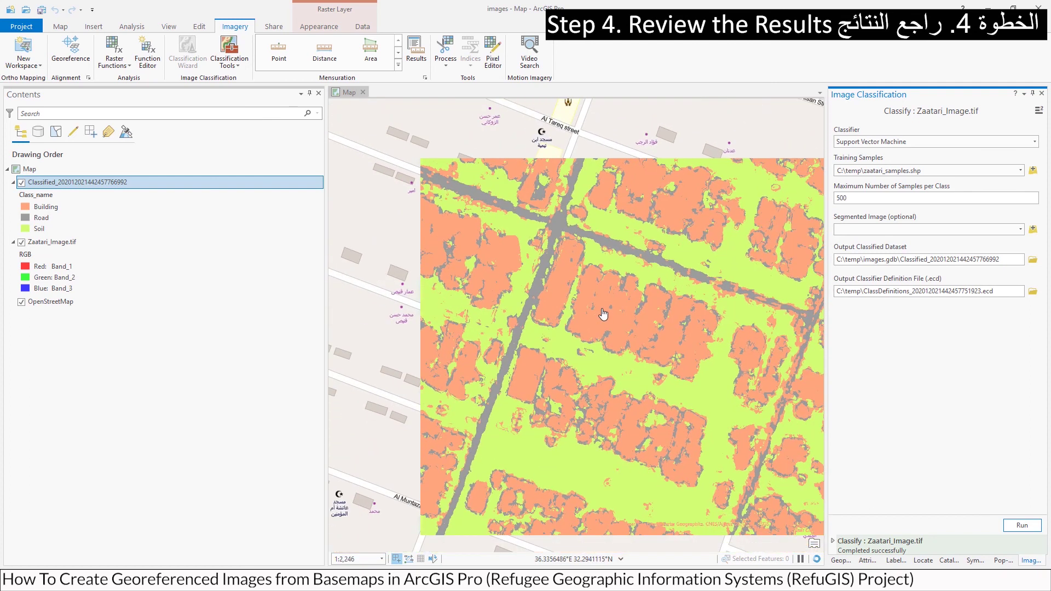
{"action": "scroll", "coordinate": [603, 313], "scroll_direction": "up", "scroll_amount": 2}
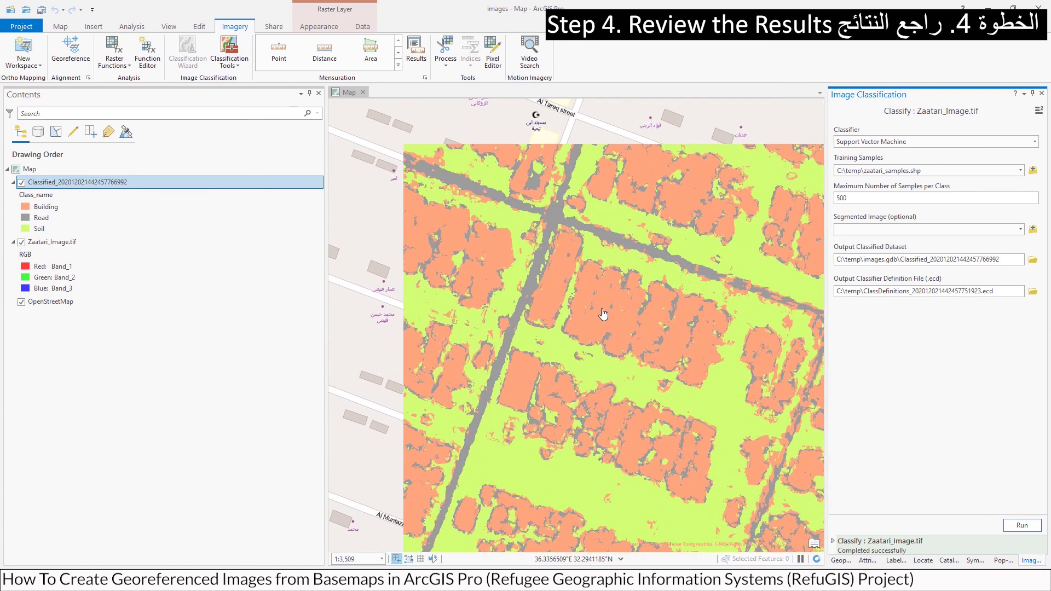
{"action": "left_click", "coordinate": [21, 182]}
{"action": "left_click", "coordinate": [21, 183]}
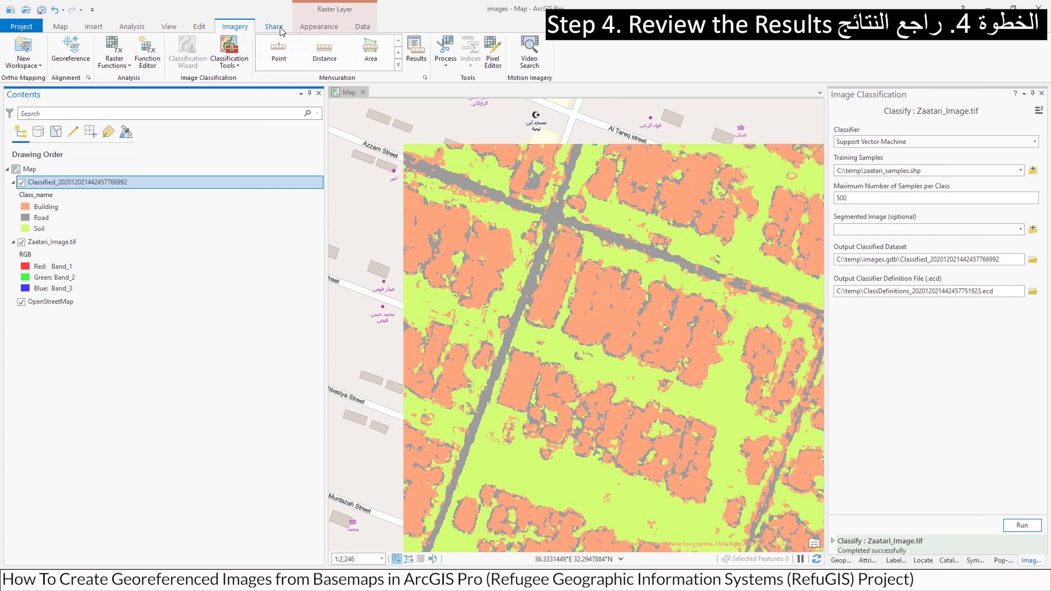
- Set the classified layer's transparency to 53% and compare it with the shelter imagery by hiding and reshowing it
{"action": "left_click", "coordinate": [316, 27]}
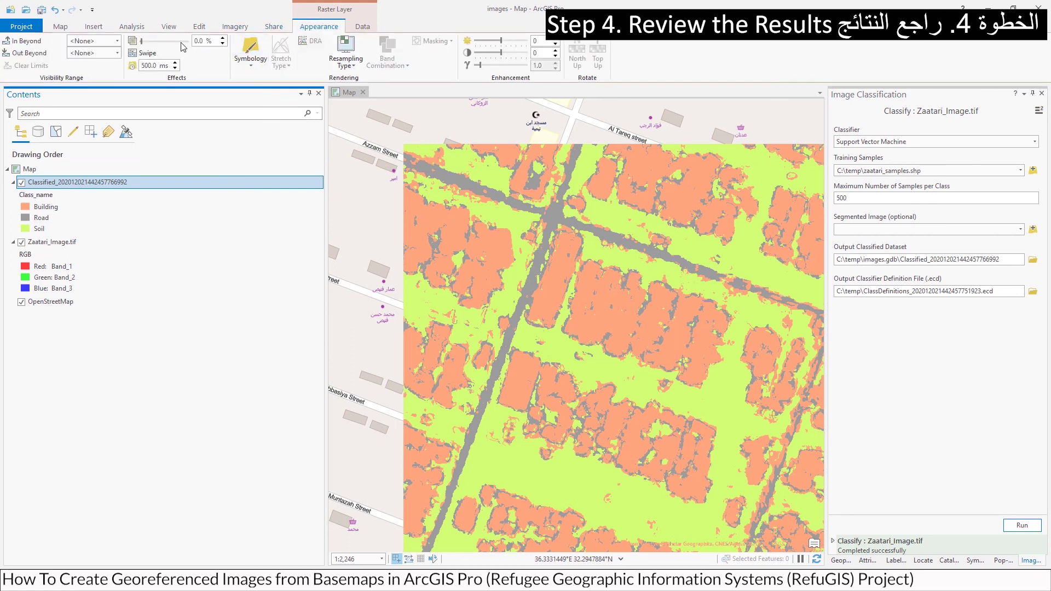
{"action": "mouse_move", "coordinate": [154, 41]}
{"action": "left_mouse_down"}
{"action": "mouse_move", "coordinate": [181, 42]}
{"action": "mouse_move", "coordinate": [141, 43]}
{"action": "mouse_move", "coordinate": [164, 43]}
{"action": "left_mouse_up"}
{"action": "scroll", "coordinate": [635, 317], "scroll_direction": "up", "scroll_amount": 1}
{"action": "scroll", "coordinate": [634, 317], "scroll_direction": "up", "scroll_amount": 3}
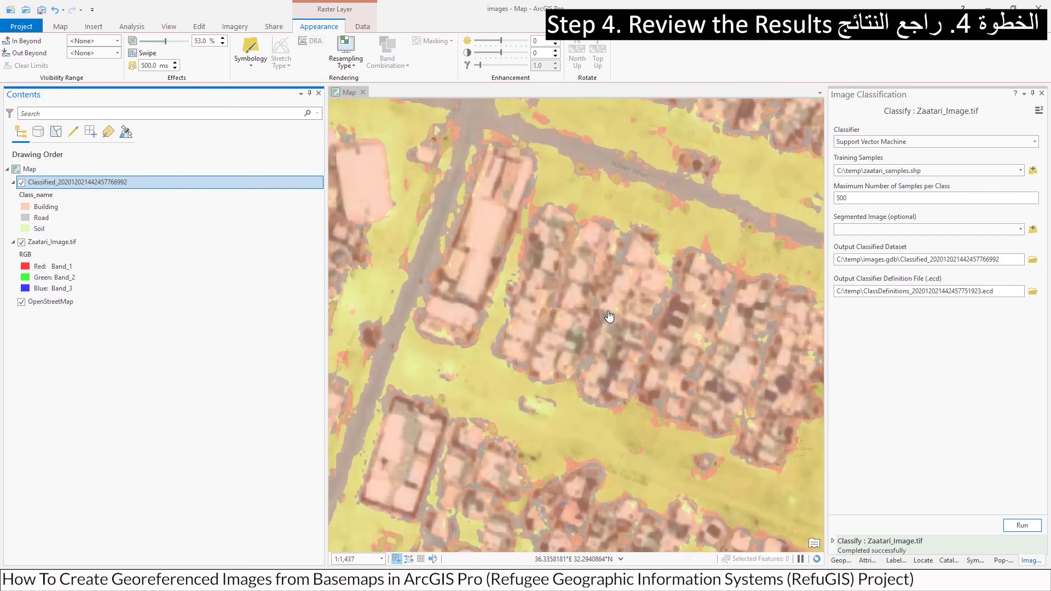
{"action": "left_click", "coordinate": [22, 182]}
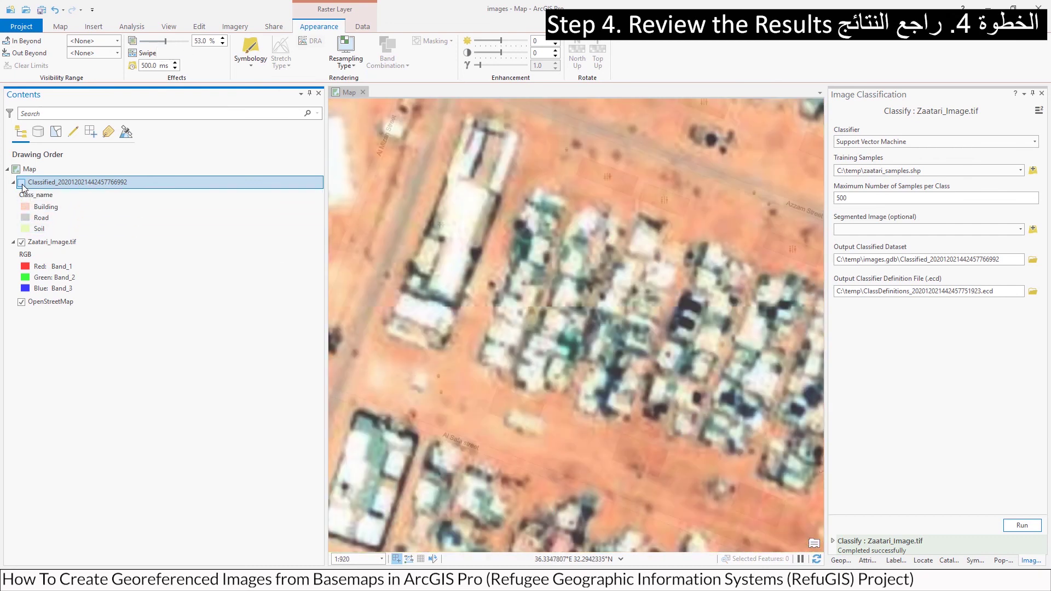
{"action": "left_click", "coordinate": [22, 183]}
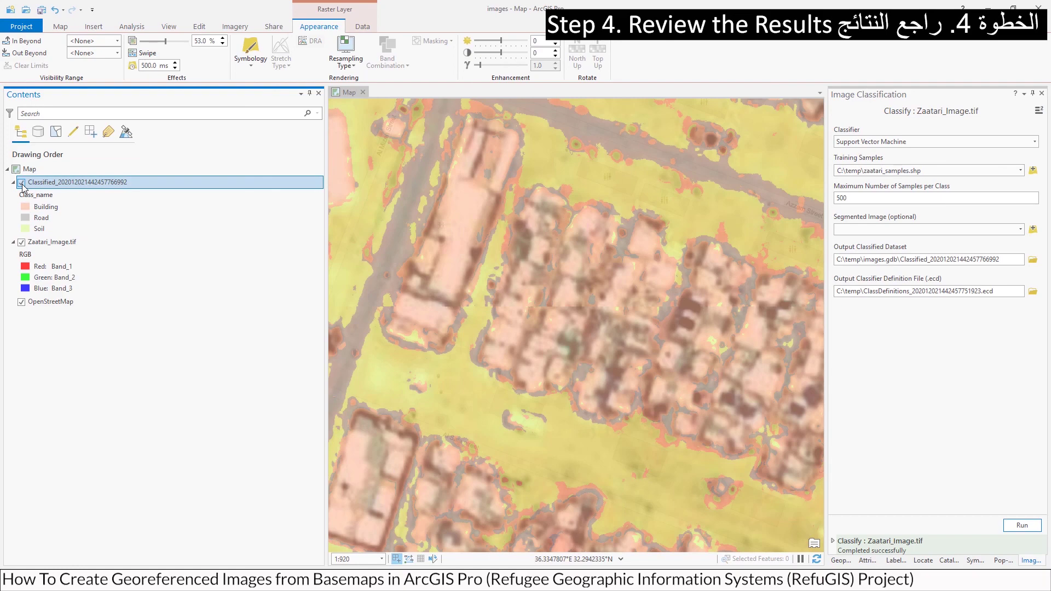